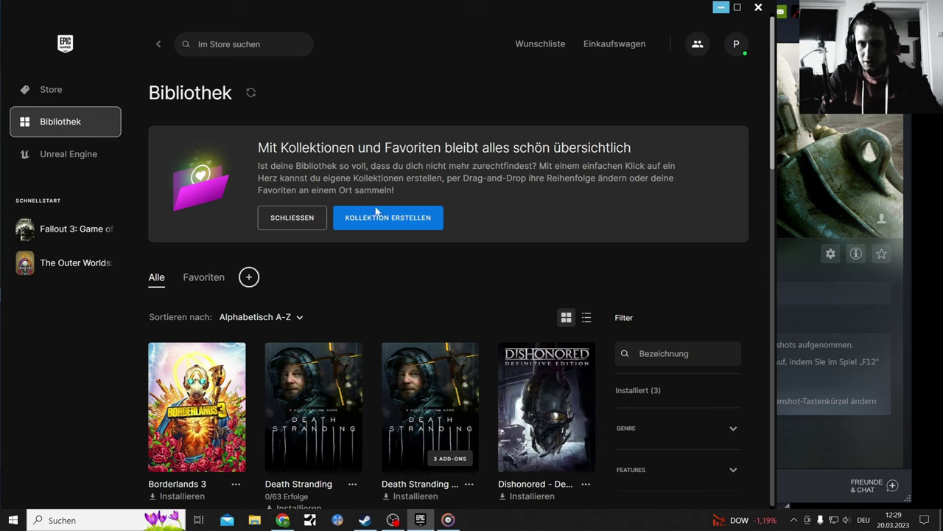
- Look through the Epic Games library for Fallout 3 and glance at the multicore fix section of the Reddit fix guide
scroll(605, 246, down, 7)
scroll(636, 305, down, 6)
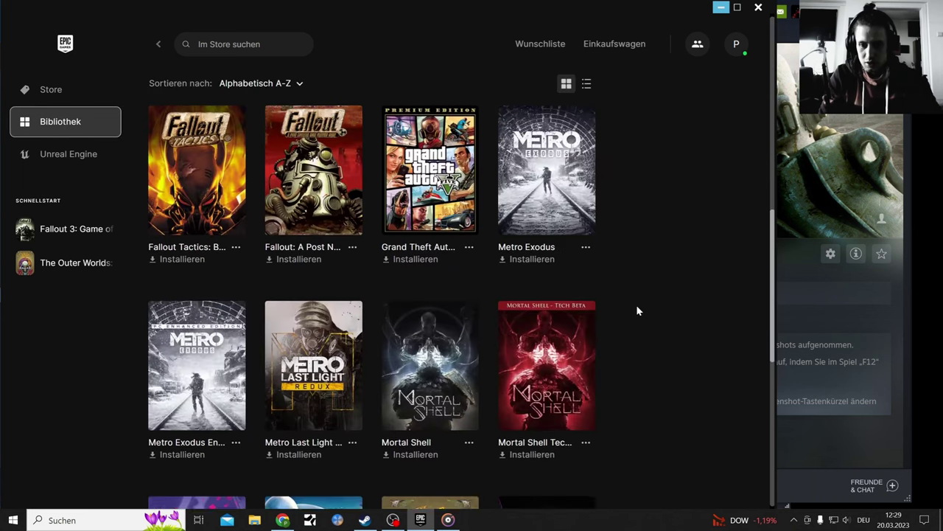
scroll(472, 391, up, 6)
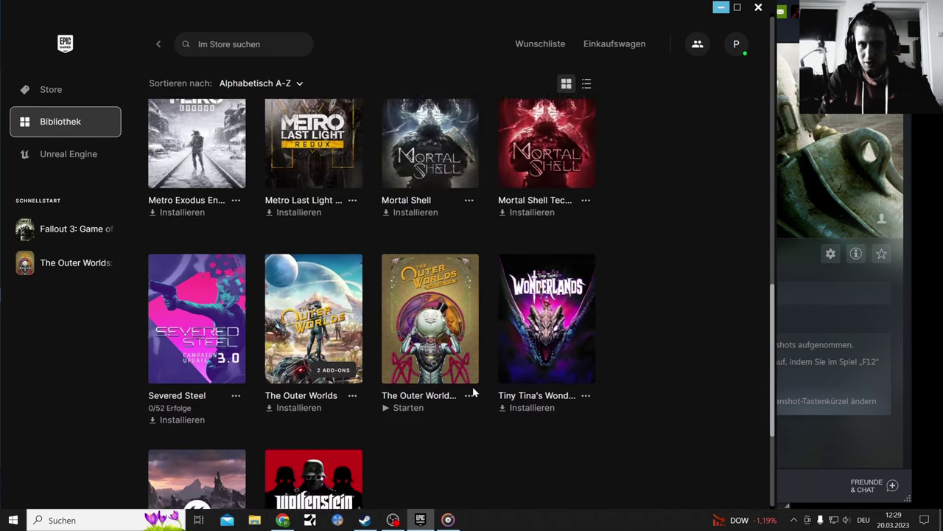
scroll(495, 363, up, 5)
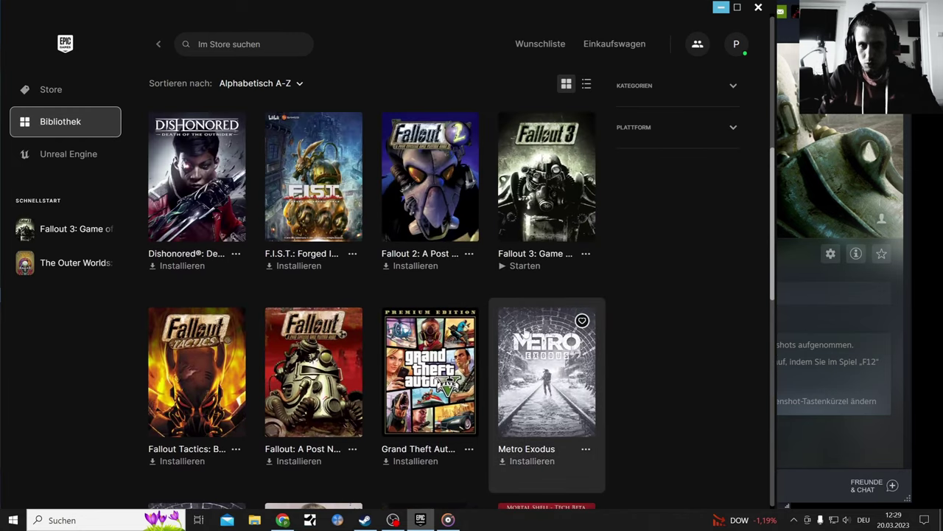
scroll(525, 333, down, 6)
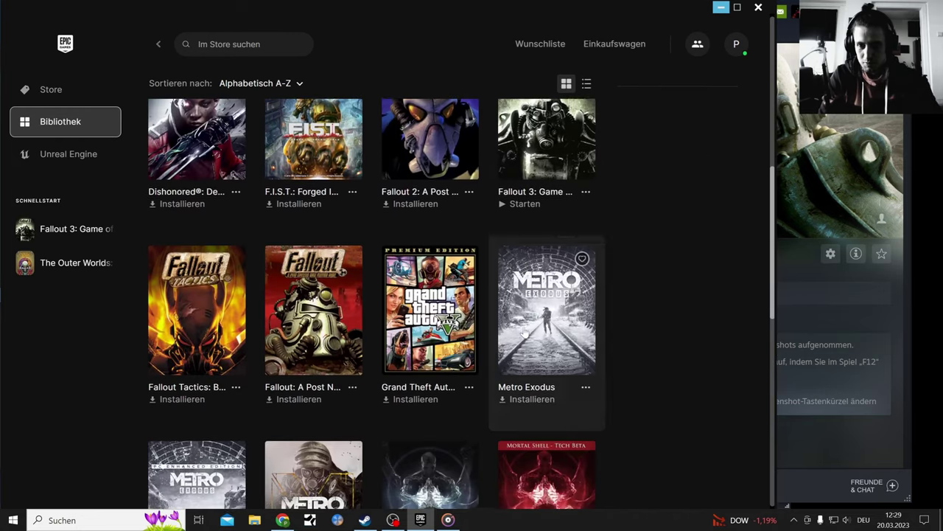
scroll(522, 334, down, 2)
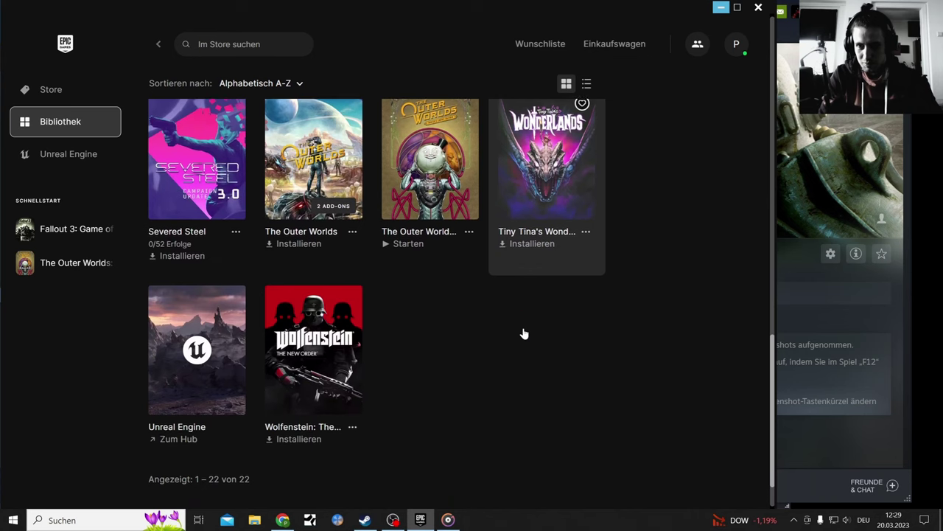
click(282, 520)
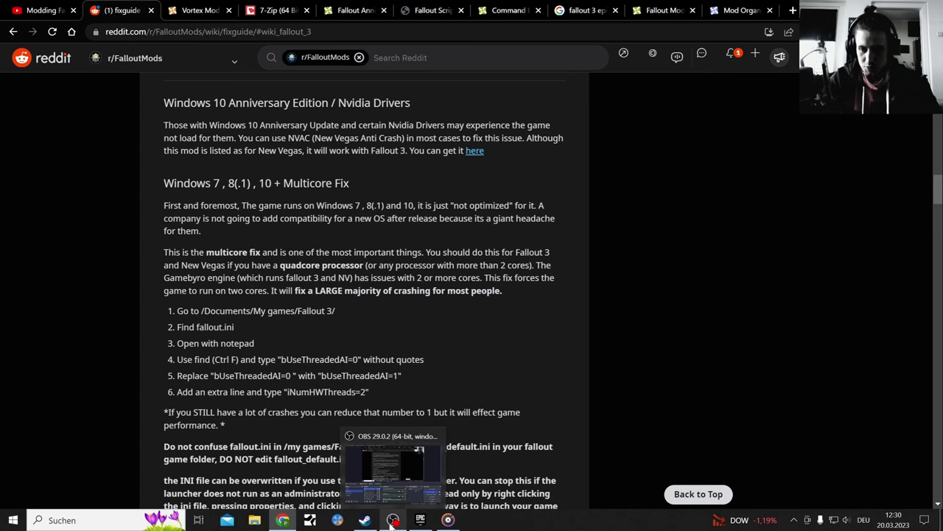
click(420, 520)
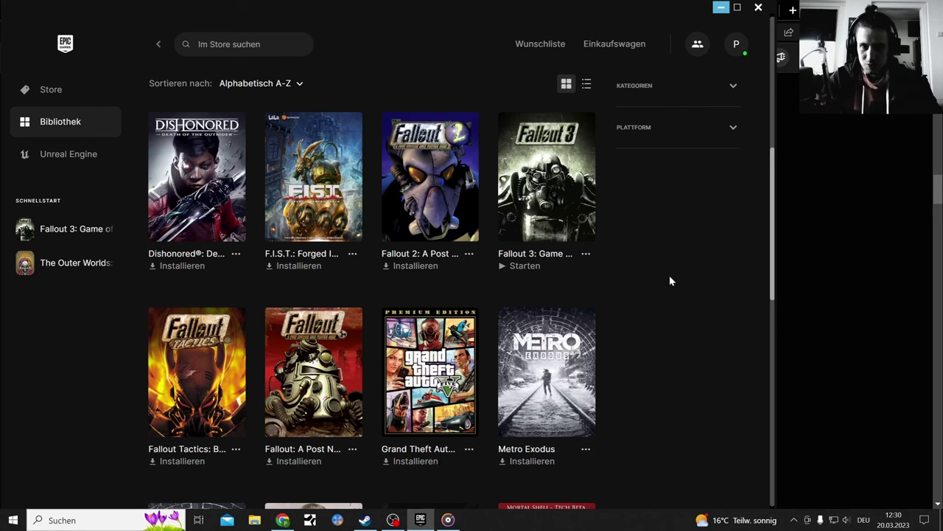
- Open the installation folder of Fallout 3: Game of the Year Edition from its management settings in the Epic library
click(586, 255)
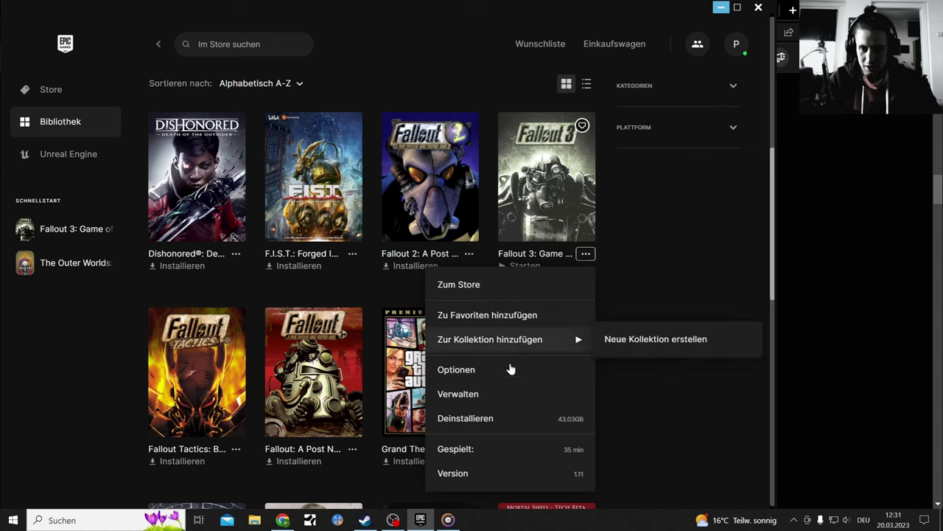
click(497, 394)
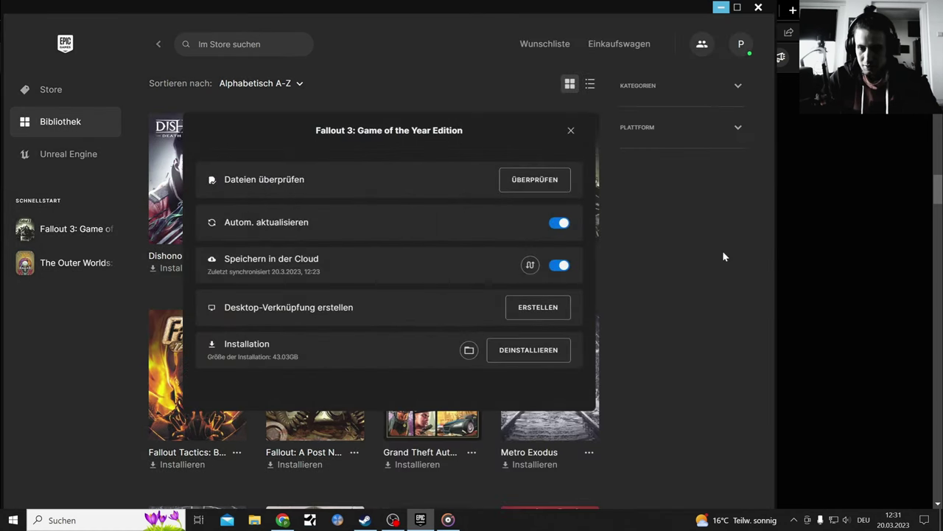
click(469, 350)
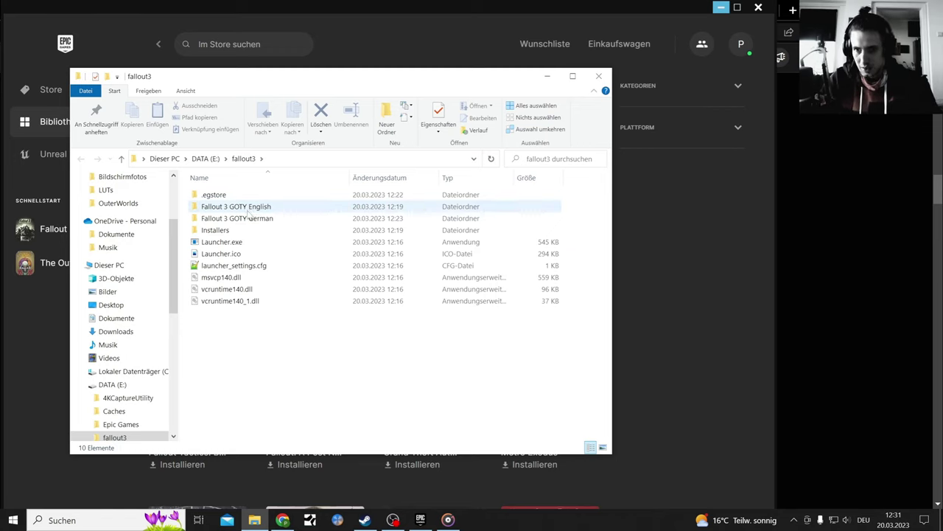
- Inspect the properties of the Fallout 3 GOTY English folder, compare it with the German folder, and minimise the file window
right_click(249, 210)
click(317, 455)
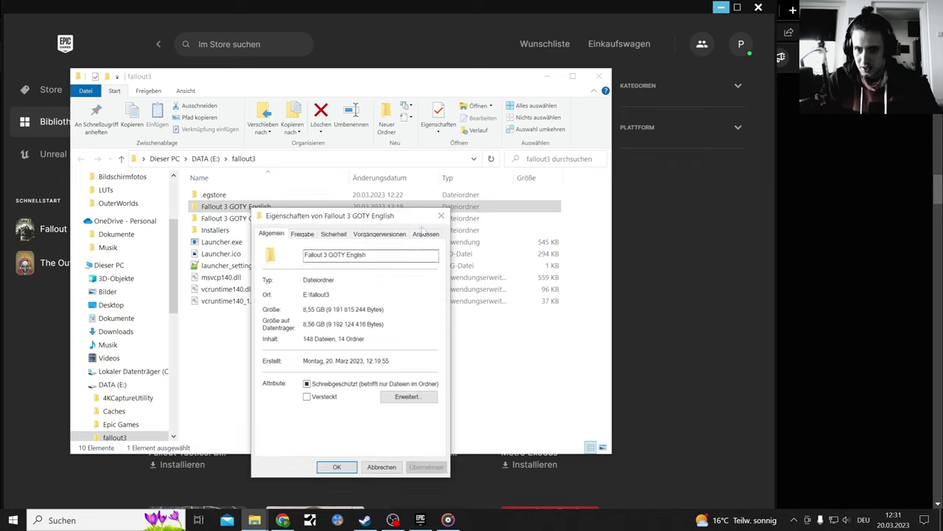
click(443, 216)
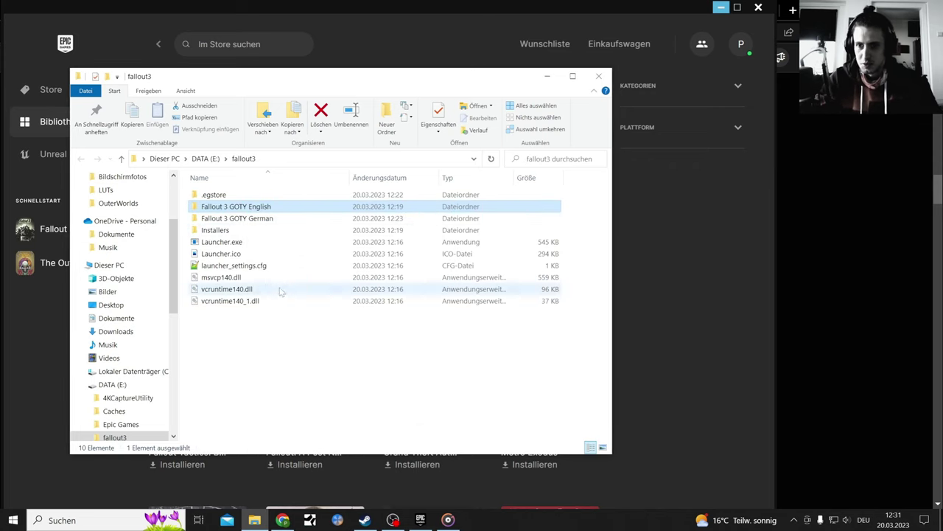
click(245, 219)
click(251, 207)
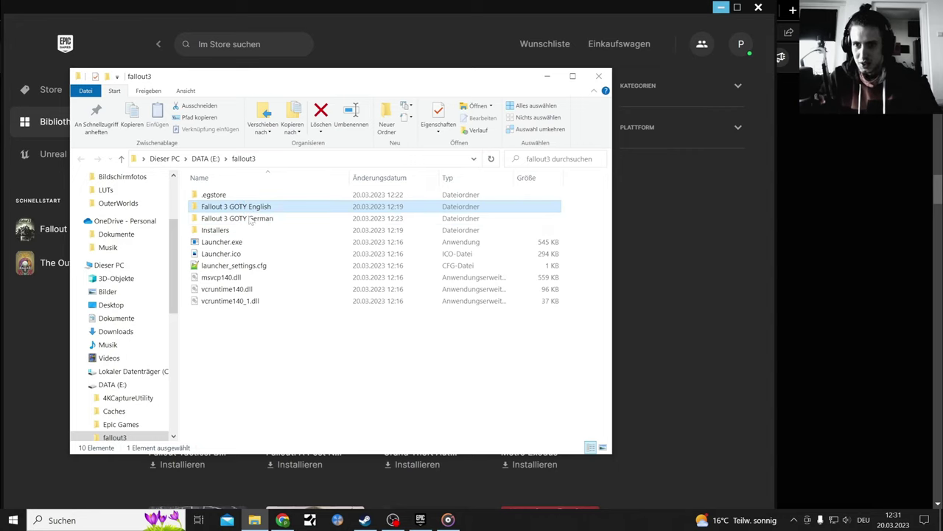
click(250, 219)
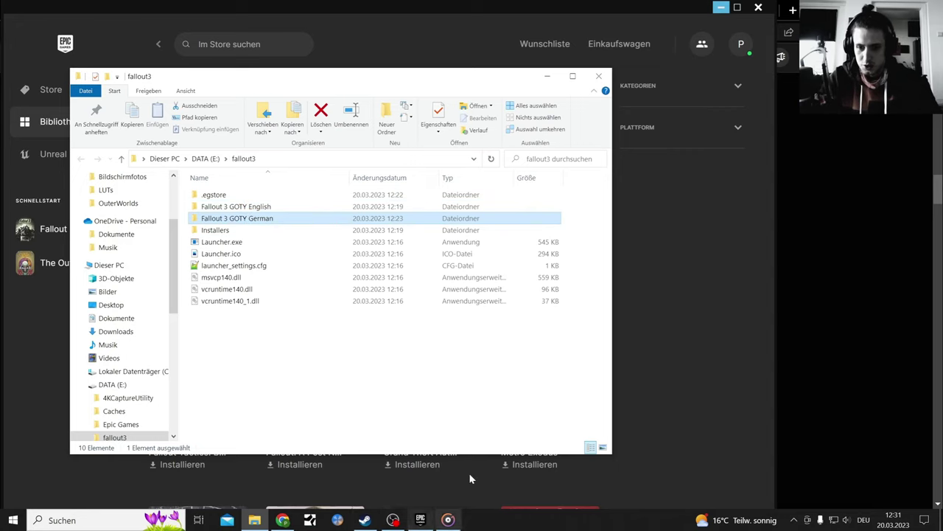
click(547, 76)
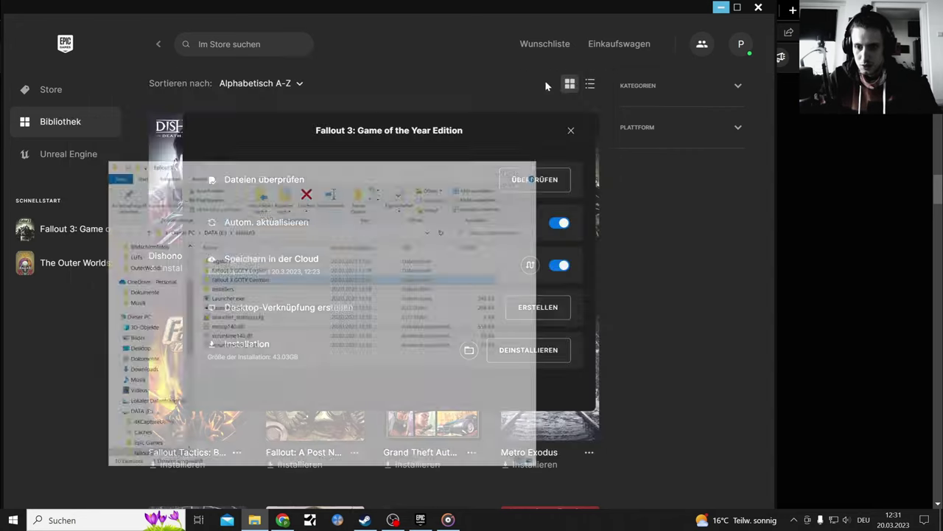
- Switch to Steam and browse the local files of Fallout 3 - Game of the Year Edition
click(364, 520)
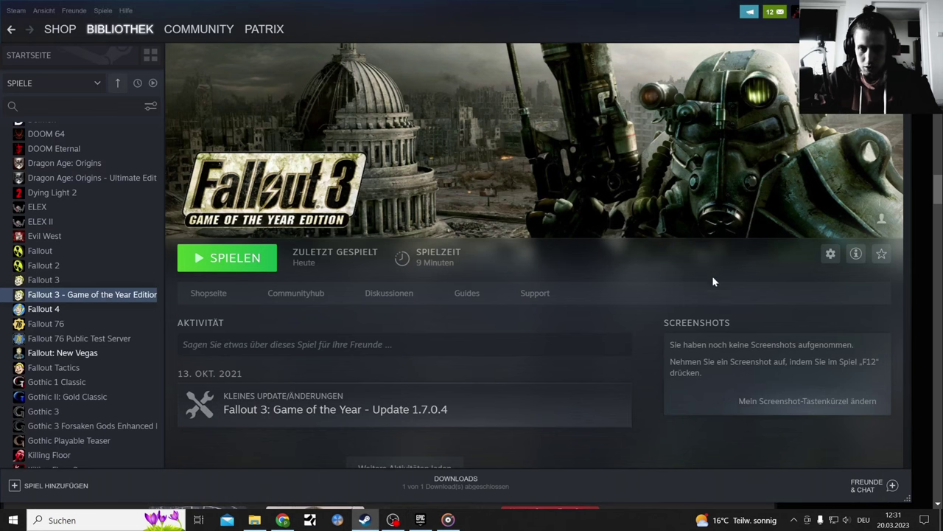
click(830, 253)
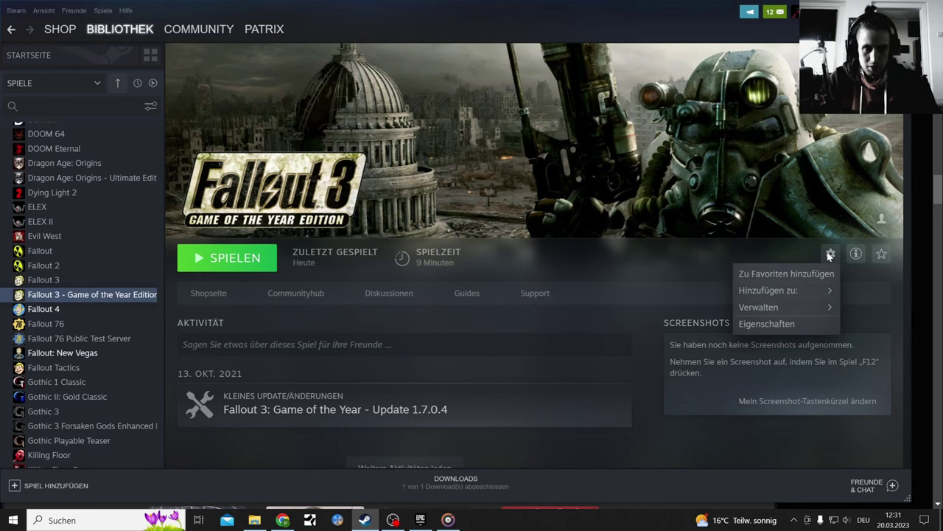
click(831, 253)
click(830, 253)
mouse_move(792, 308)
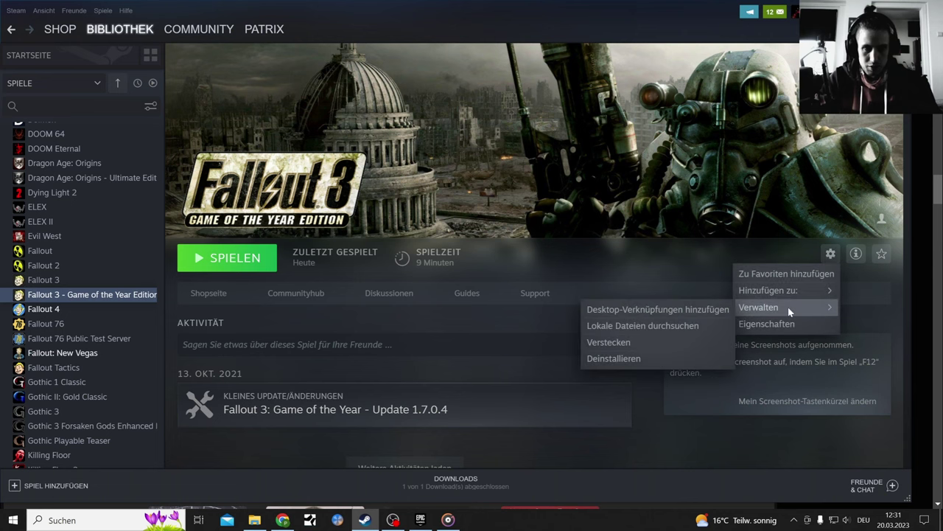
click(653, 326)
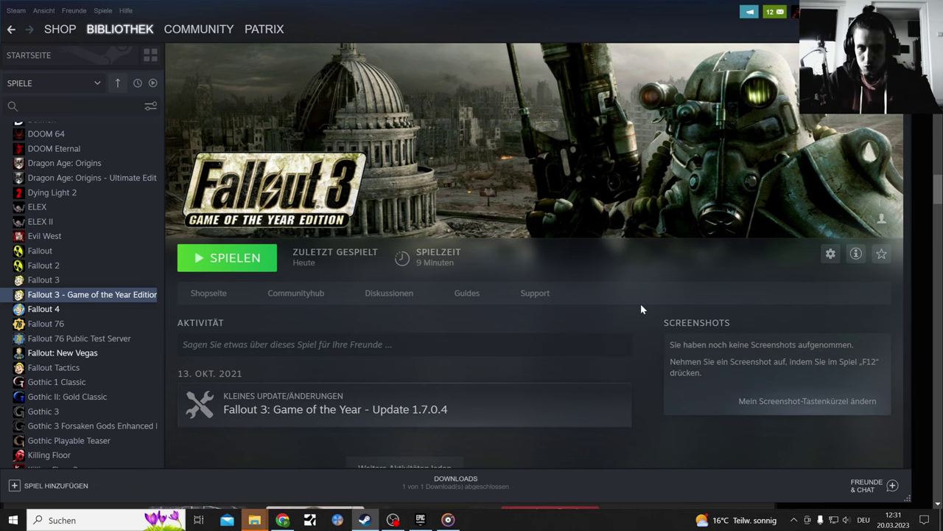
mouse_move(254, 522)
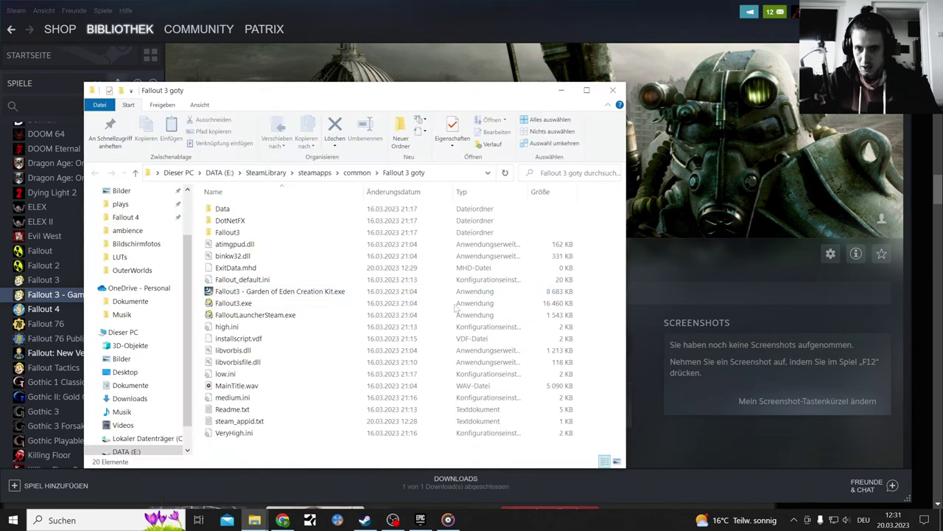
- Examine where the Fallout 3 goty folder sits within Steam's common folder and what its Fallout3 subfolder contains
click(306, 442)
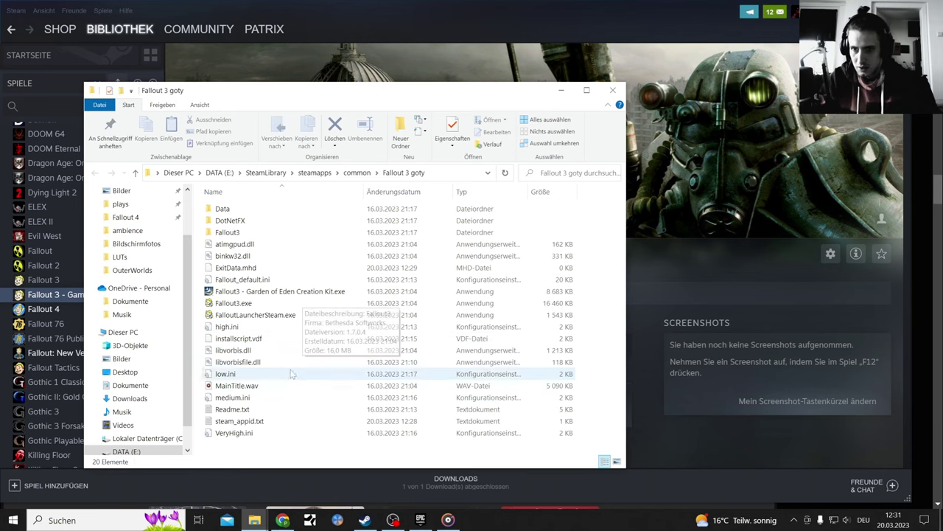
click(357, 173)
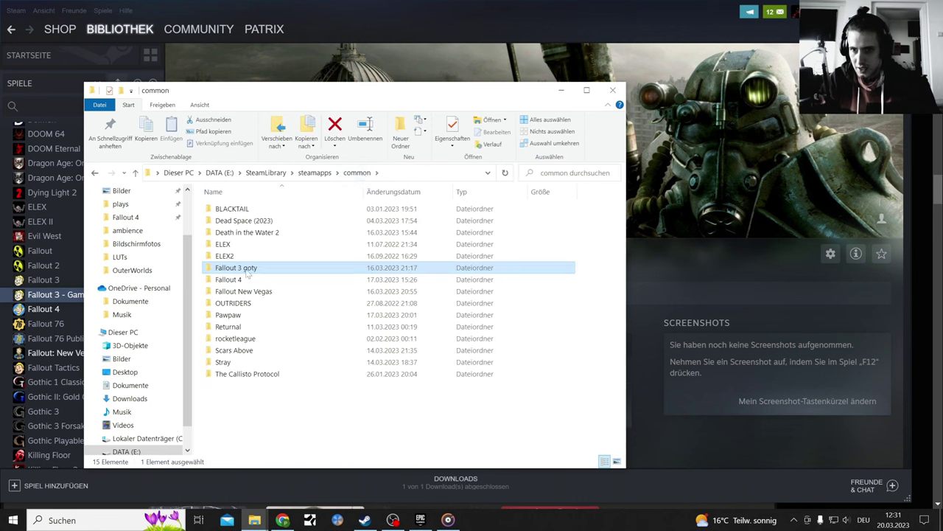
double_click(245, 269)
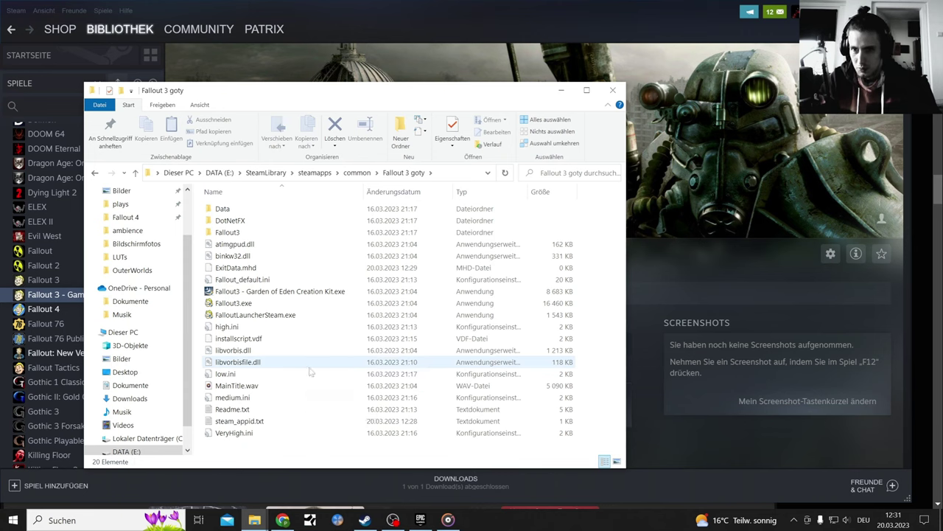
double_click(314, 233)
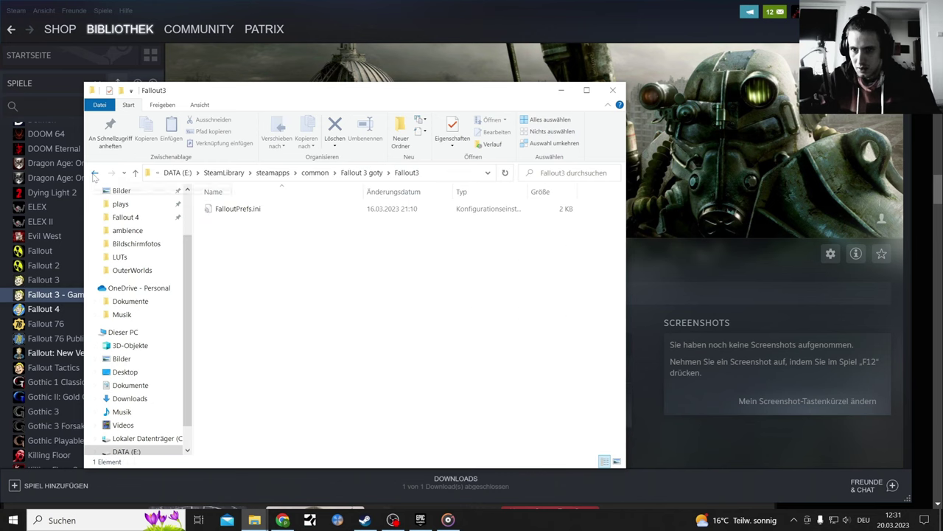
- Open the Fallout 3 GOTY German folder inside the Epic fallout3 installation folder
click(395, 521)
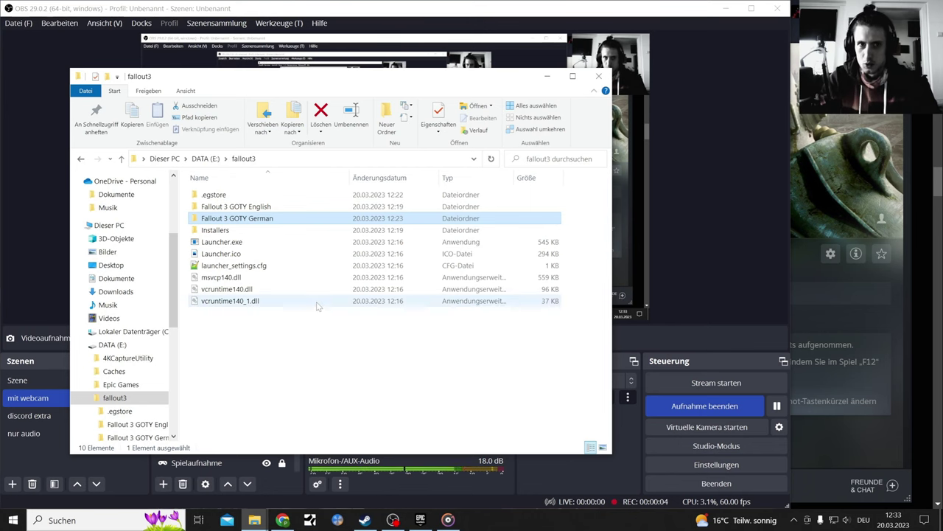
drag(404, 80, 379, 105)
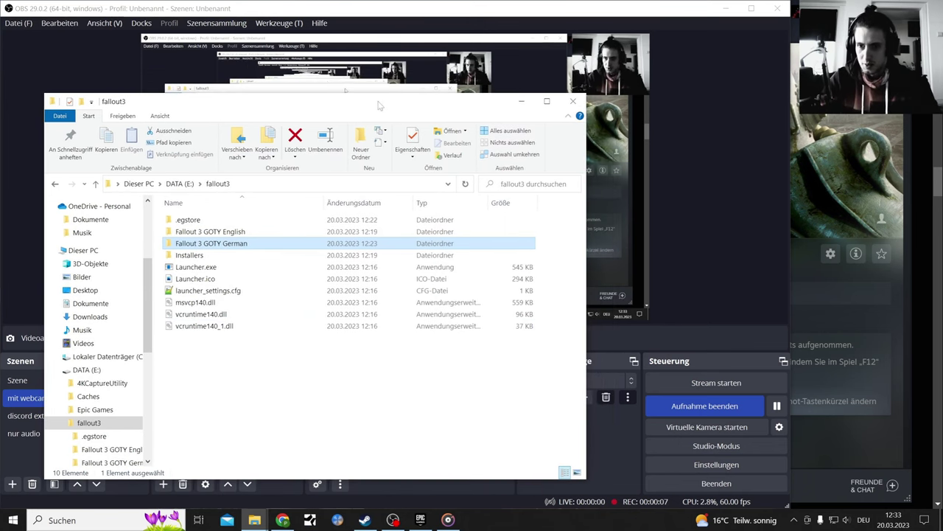
double_click(228, 244)
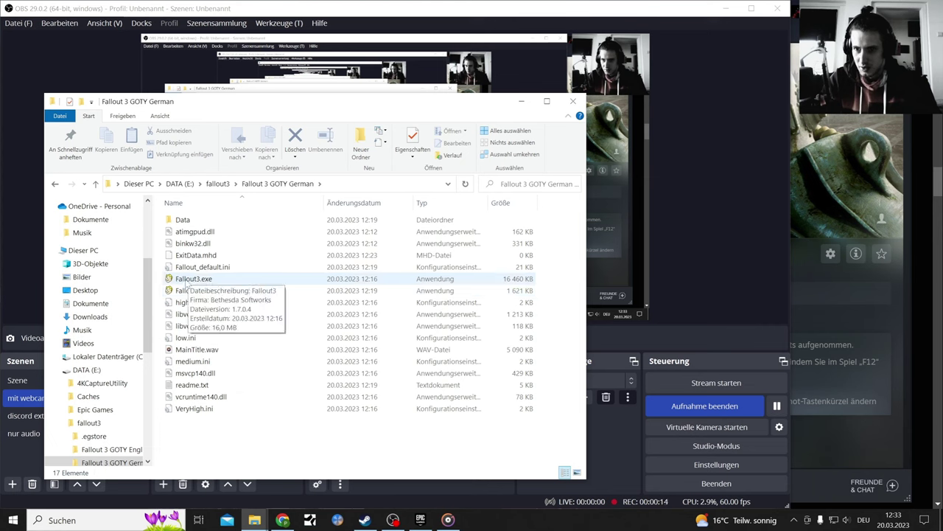
- Open the compatibility settings in the properties of Fallout3.exe
click(193, 280)
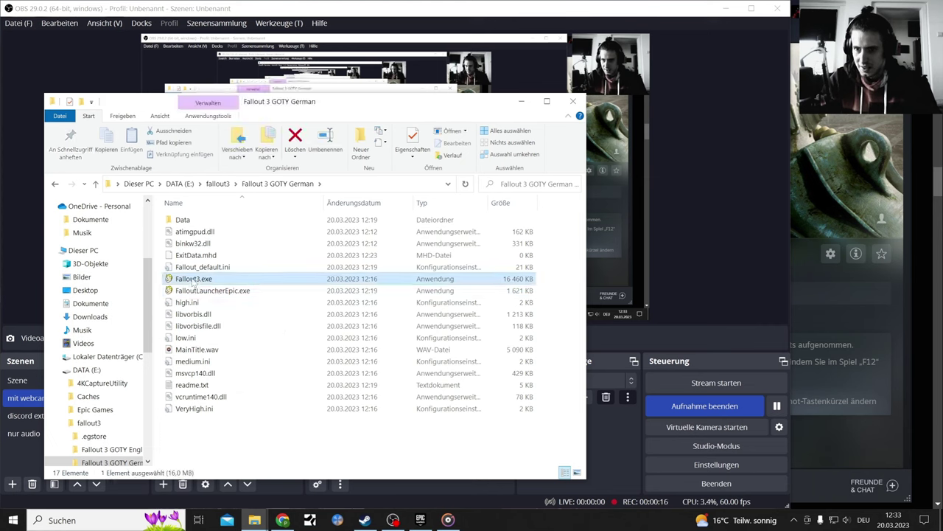
right_click(194, 280)
click(233, 270)
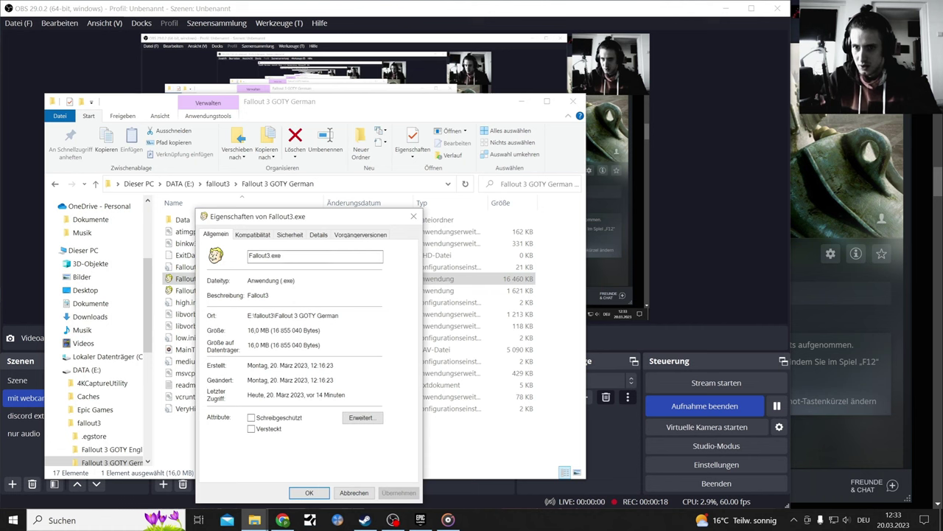
click(253, 234)
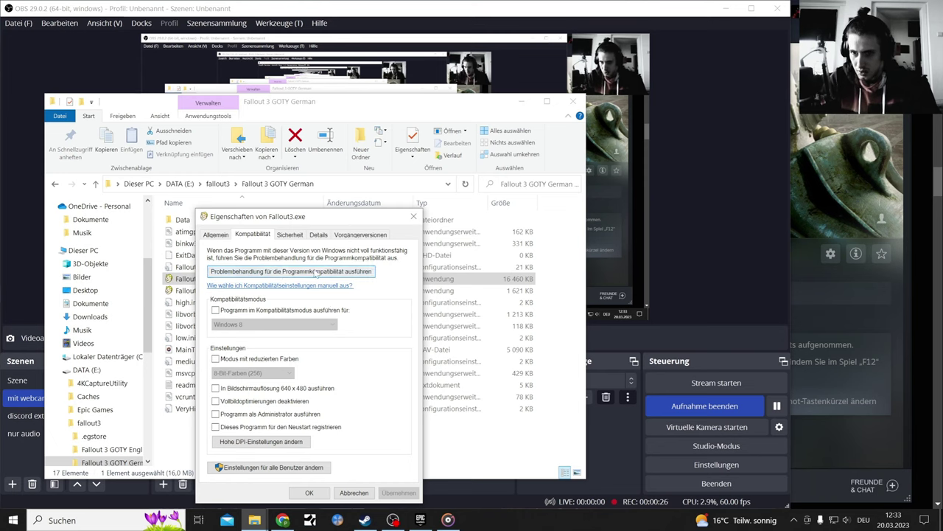
- Try the run-as-administrator option and the Windows 8 compatibility mode for Fallout3.exe, reviewing the other Windows versions offered
click(216, 415)
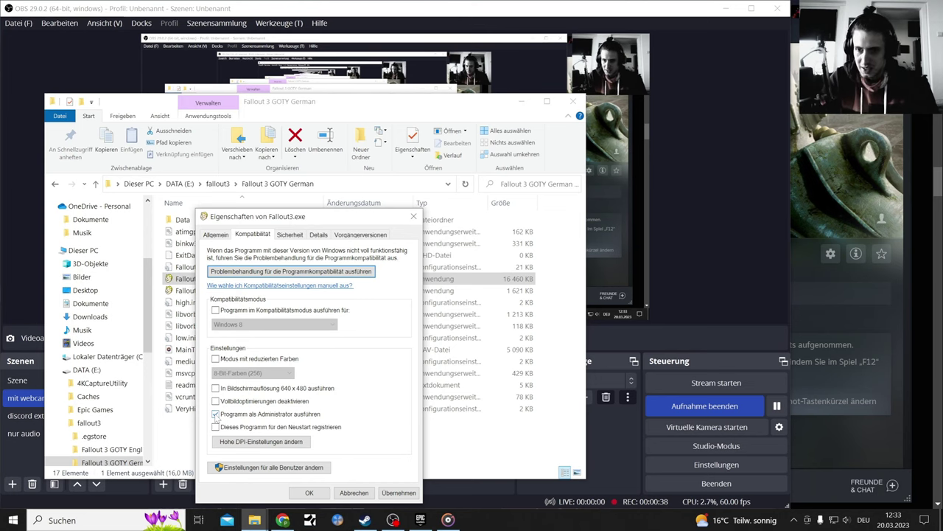
click(216, 311)
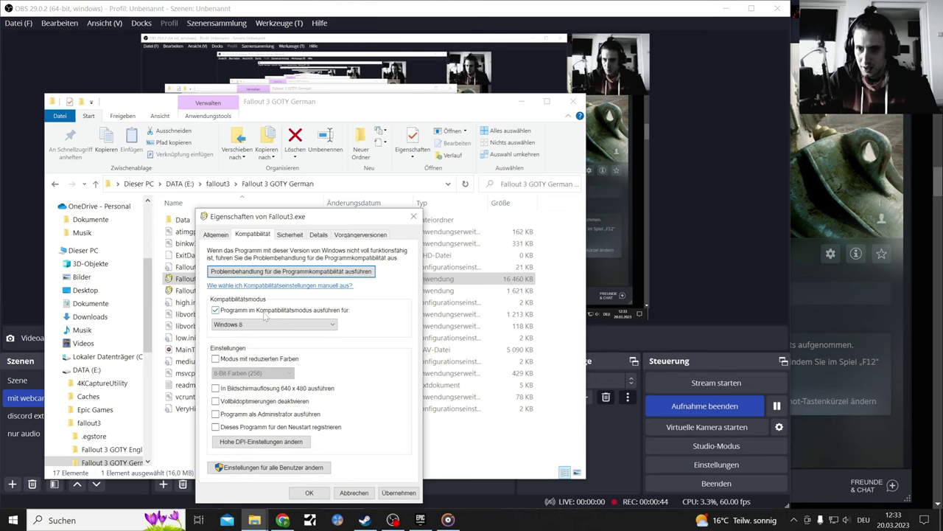
click(325, 326)
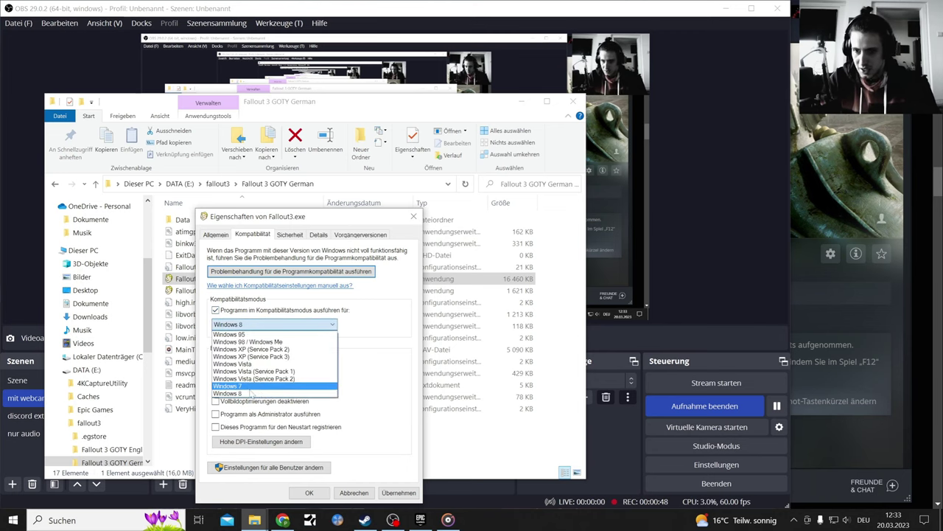
click(405, 314)
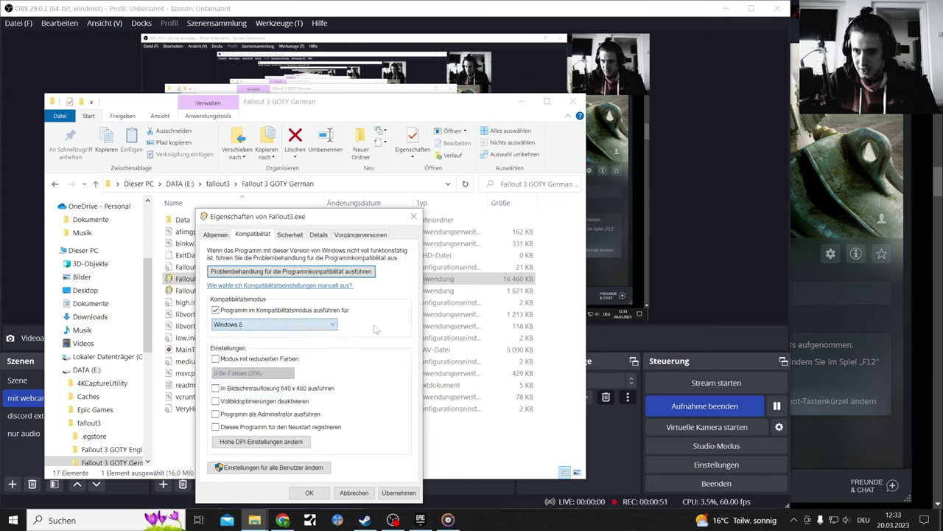
click(216, 311)
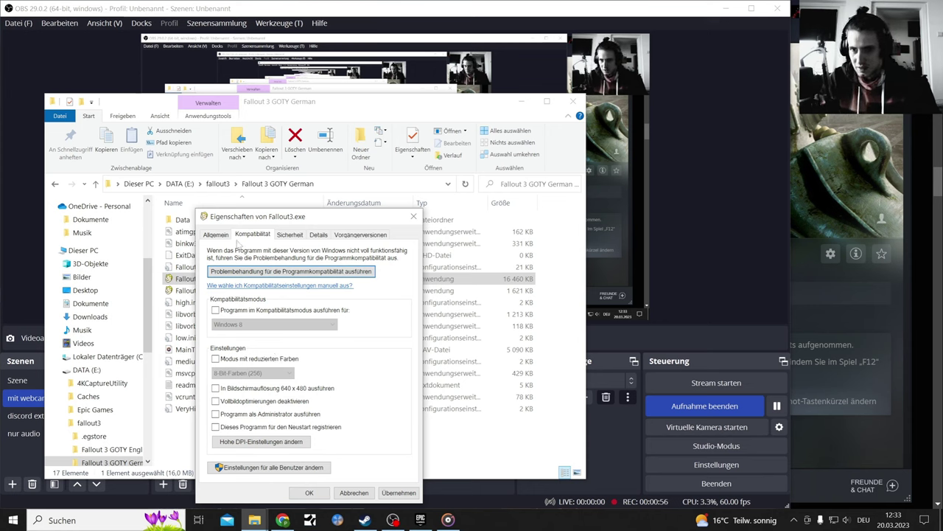
- Recheck the general and compatibility properties of Fallout3.exe, closing them without applying any change
click(216, 234)
click(253, 235)
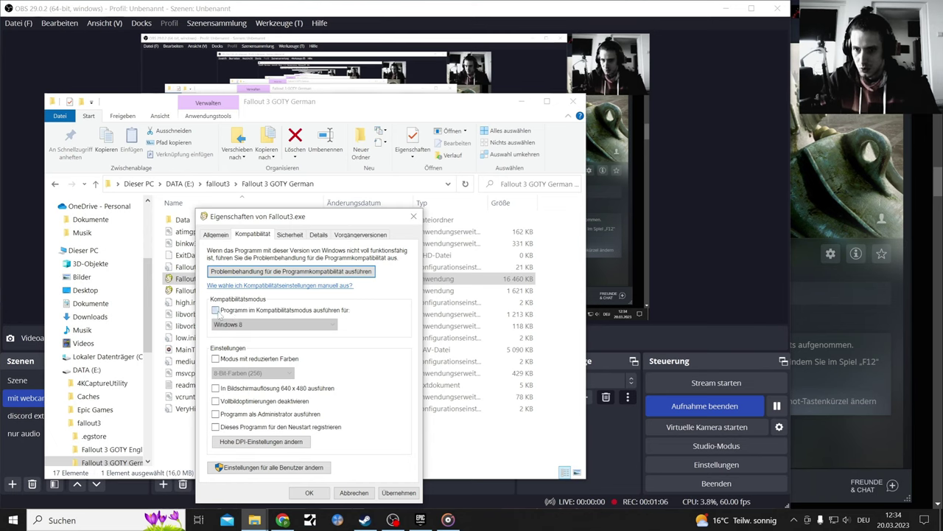
click(413, 215)
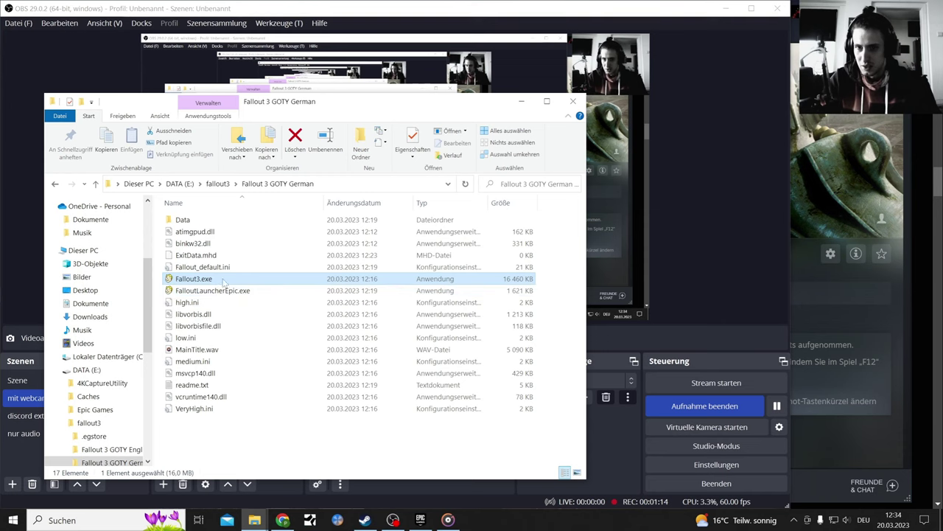
- Open Fallout_default.ini from the Fallout 3 GOTY German folder in the text editor and look through its entries
click(222, 270)
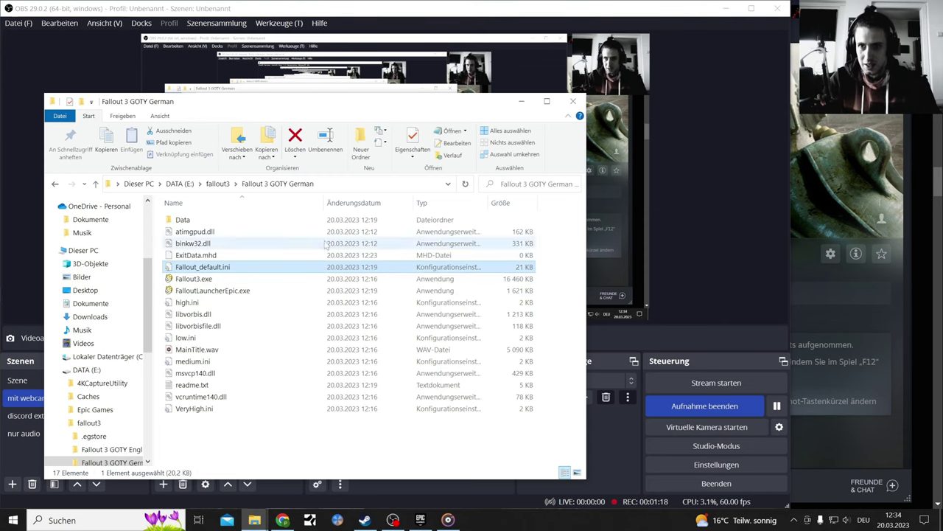
right_click(213, 271)
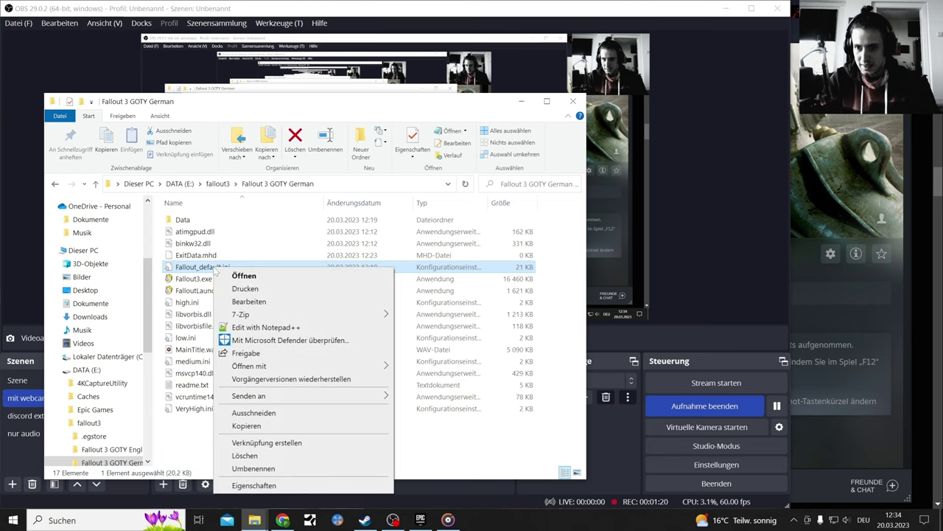
click(208, 271)
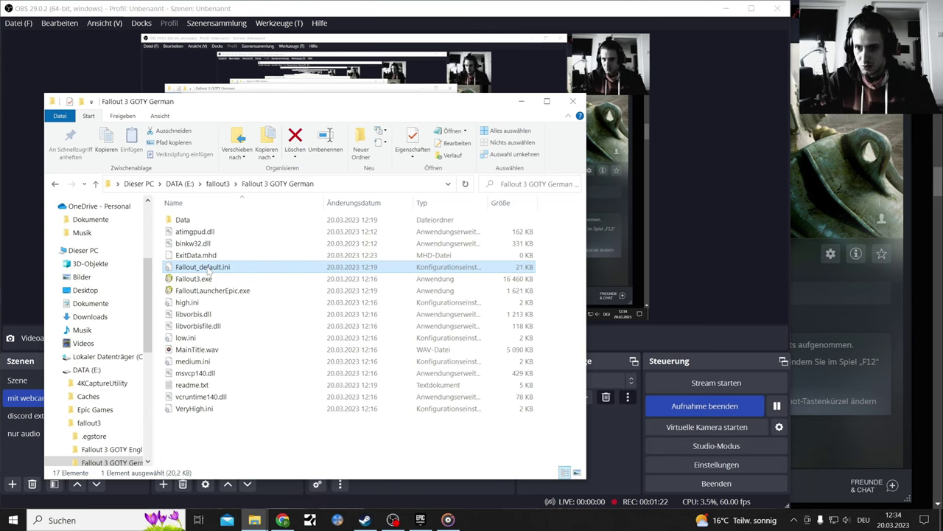
right_click(216, 270)
click(251, 273)
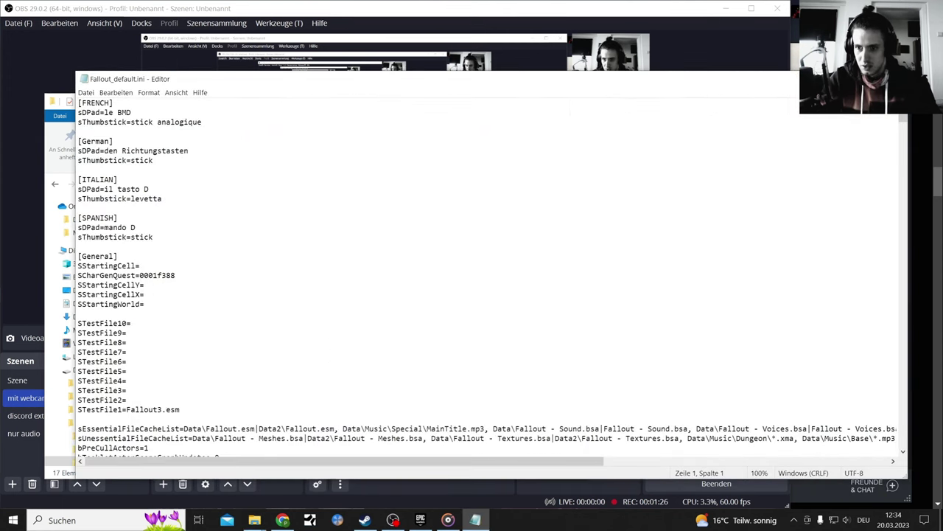
scroll(251, 273, down, 13)
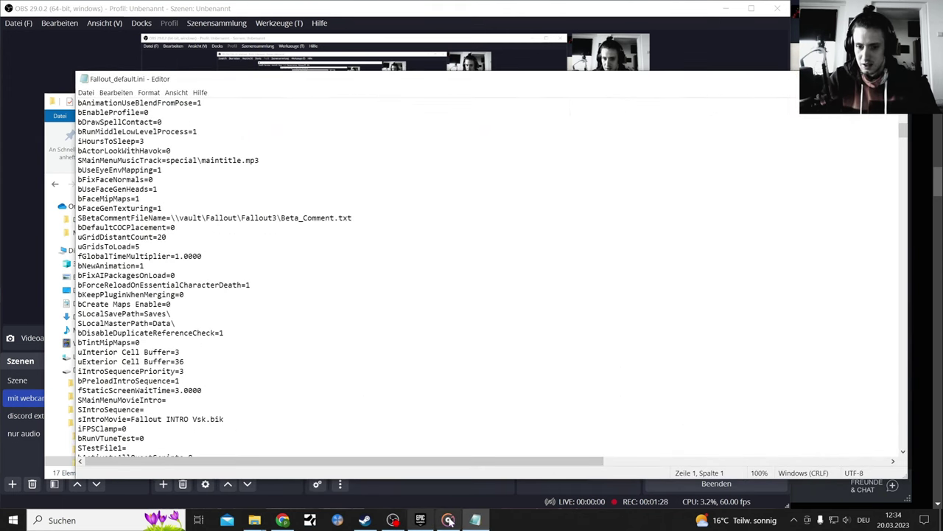
- Read the multicore fix instructions in the Reddit fix guide in Chrome, and look through Fallout_default.ini before closing it unedited
click(282, 519)
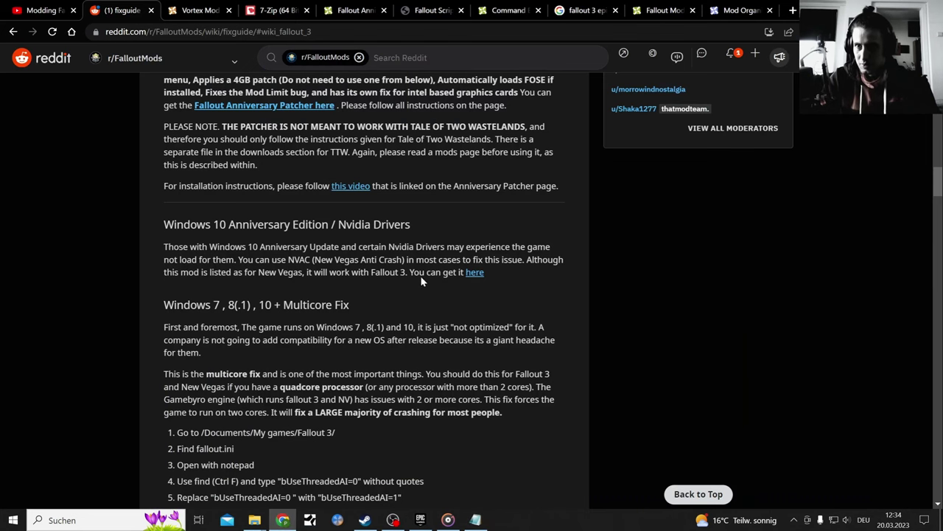
scroll(406, 317, down, 5)
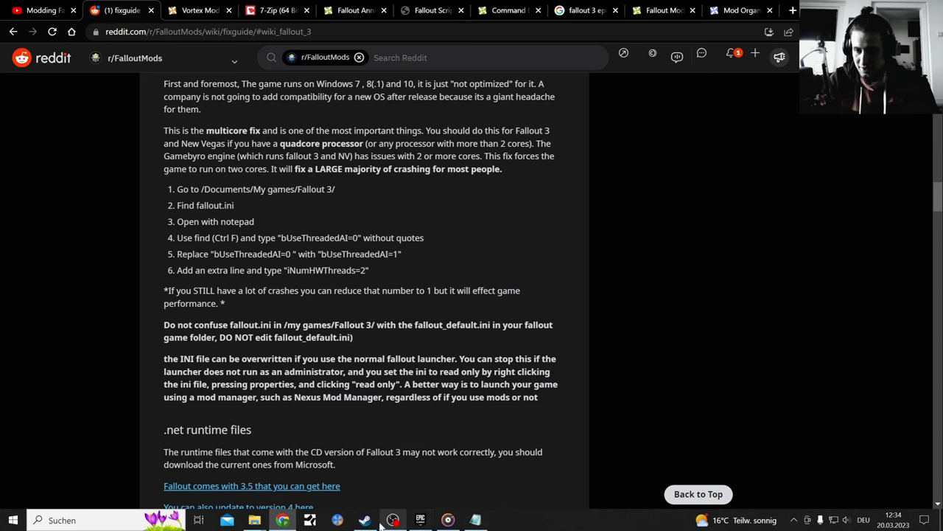
click(476, 520)
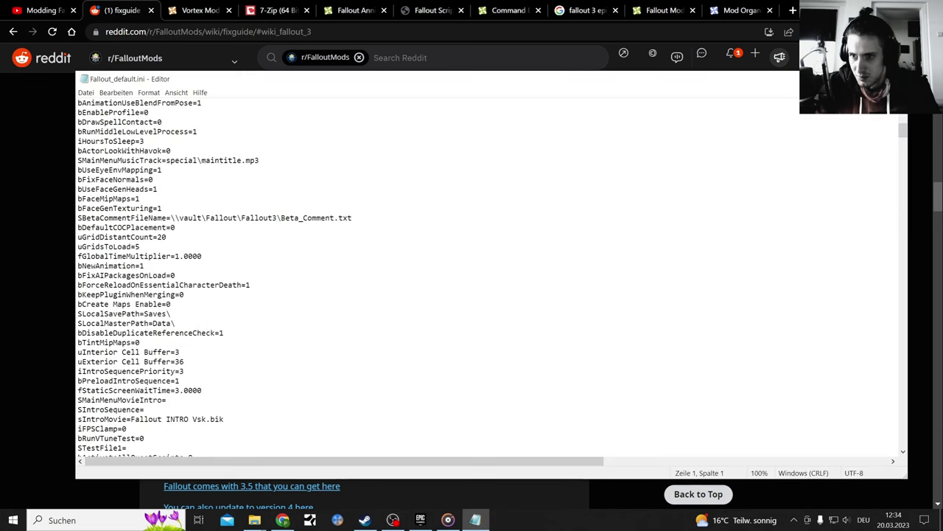
scroll(486, 280, up, 3)
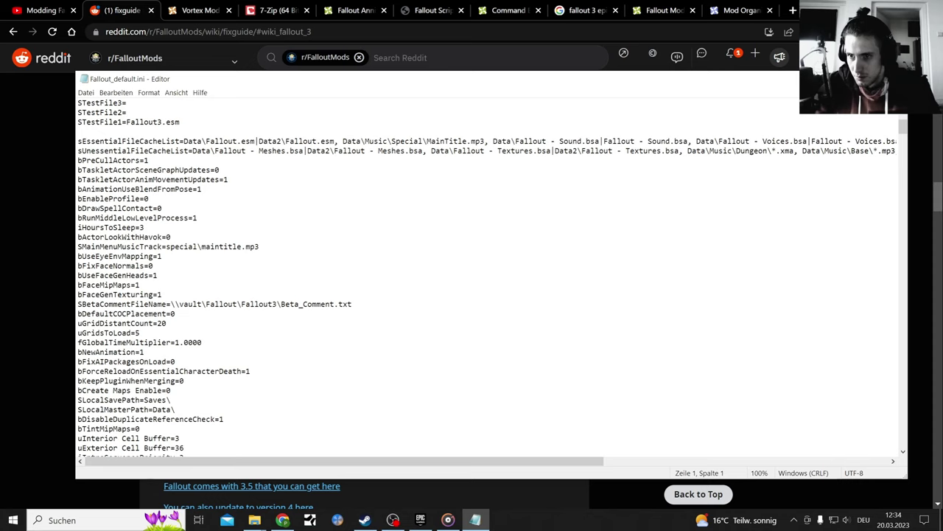
scroll(486, 278, down, 2)
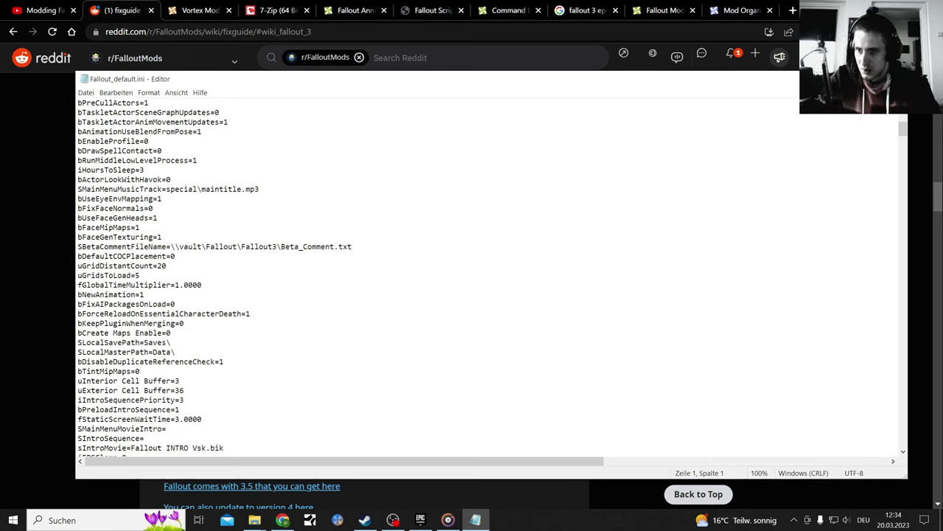
scroll(486, 277, down, 5)
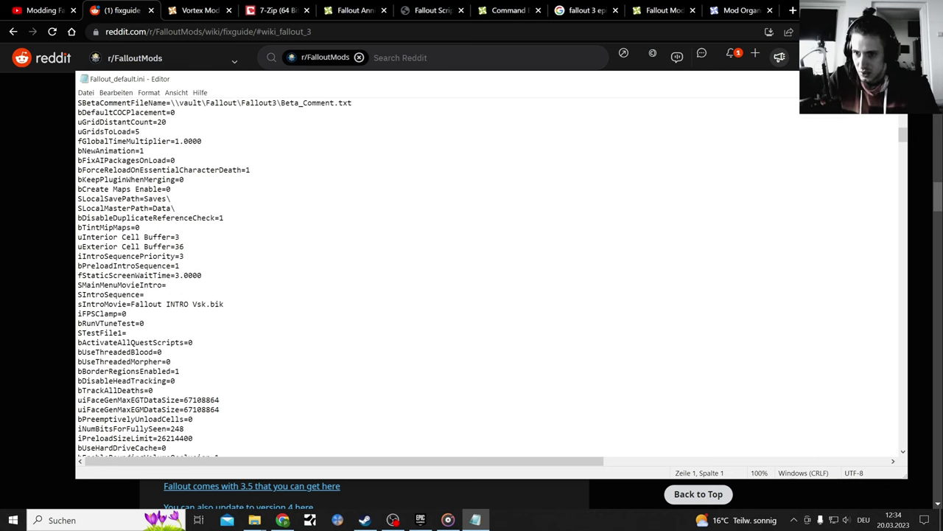
scroll(487, 278, down, 2)
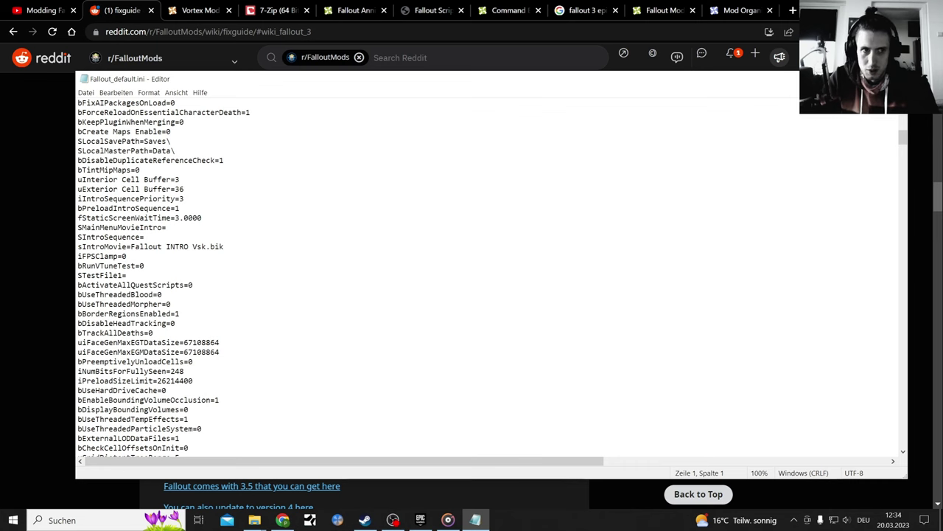
key(alt+F4)
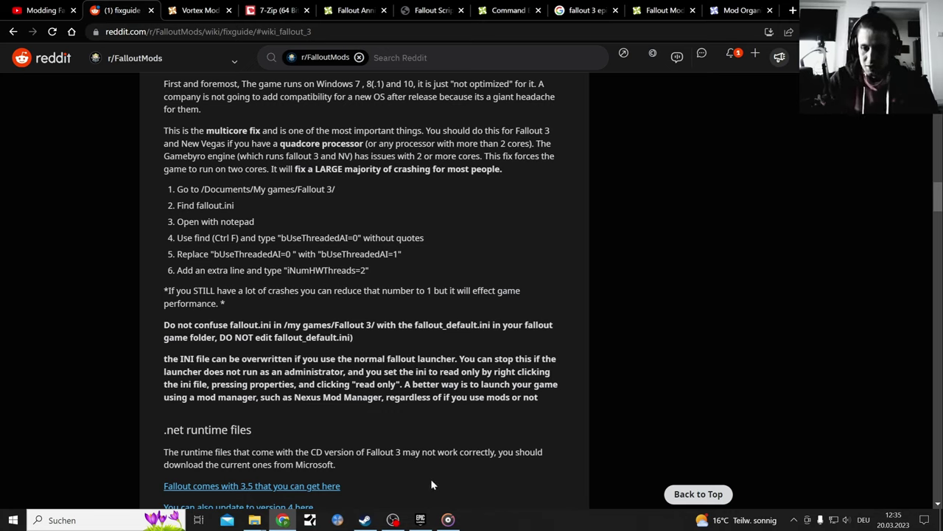
- Switch to OBS and stop the running recording
click(395, 520)
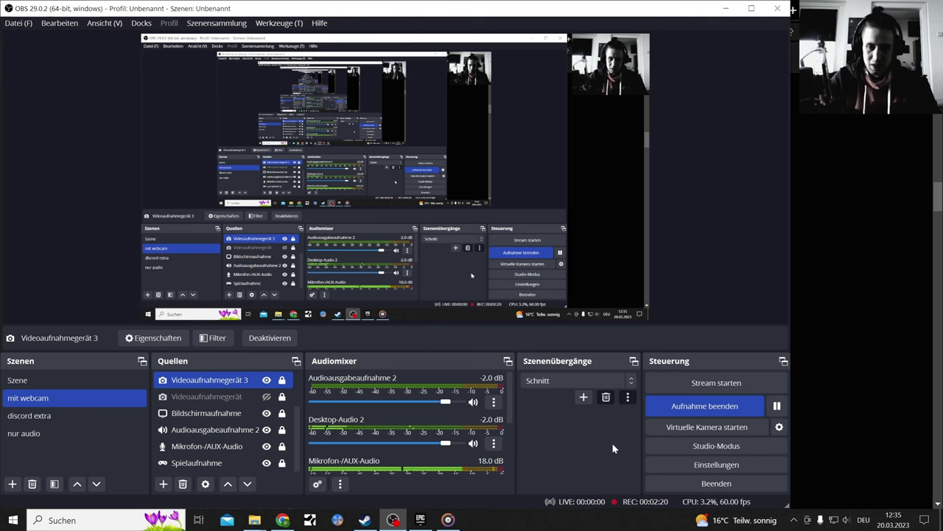
click(704, 405)
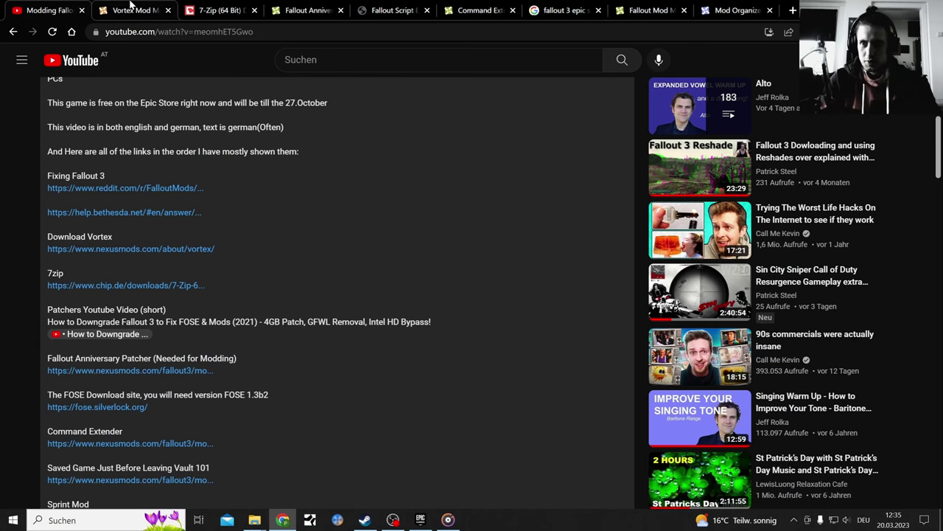
- Review the Nexus Mods pages of the Vortex and Fallout Mod Manager - FOMM - Fork mod managers in Chrome
click(130, 9)
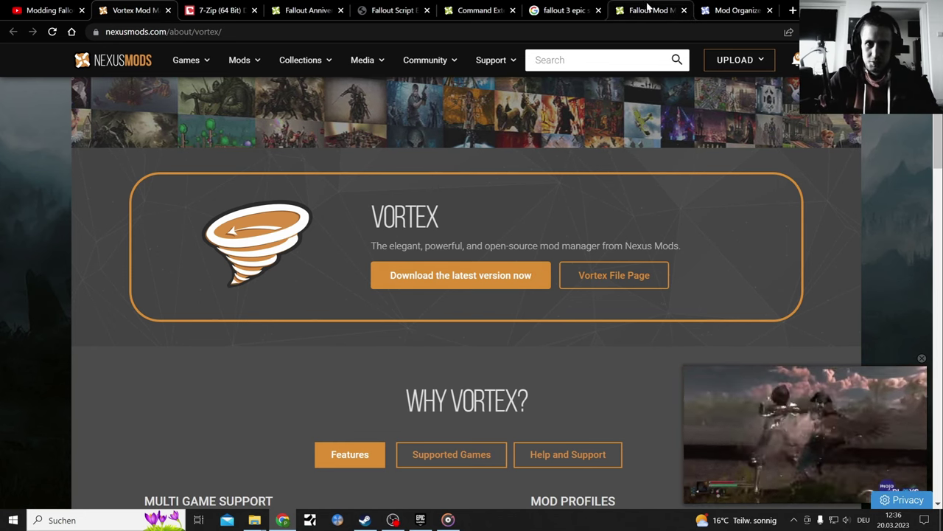
click(647, 9)
scroll(594, 207, up, 3)
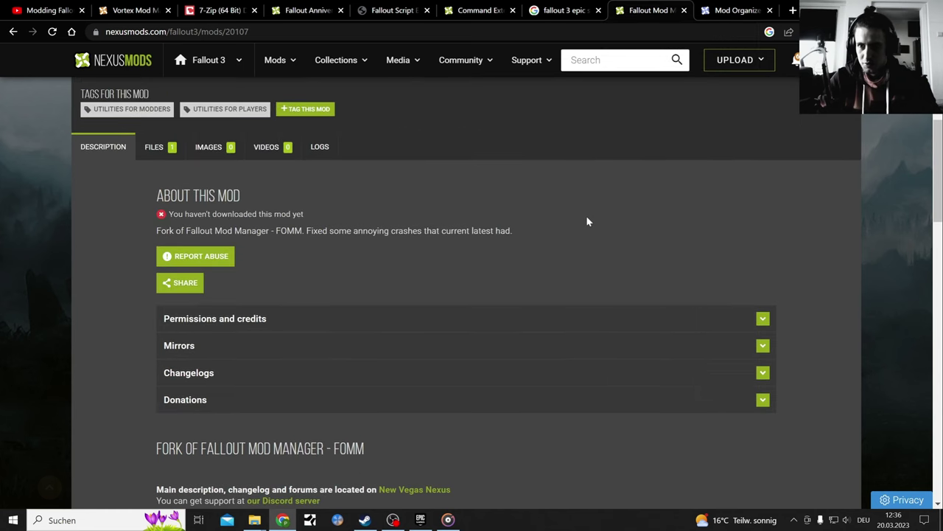
scroll(587, 222, up, 3)
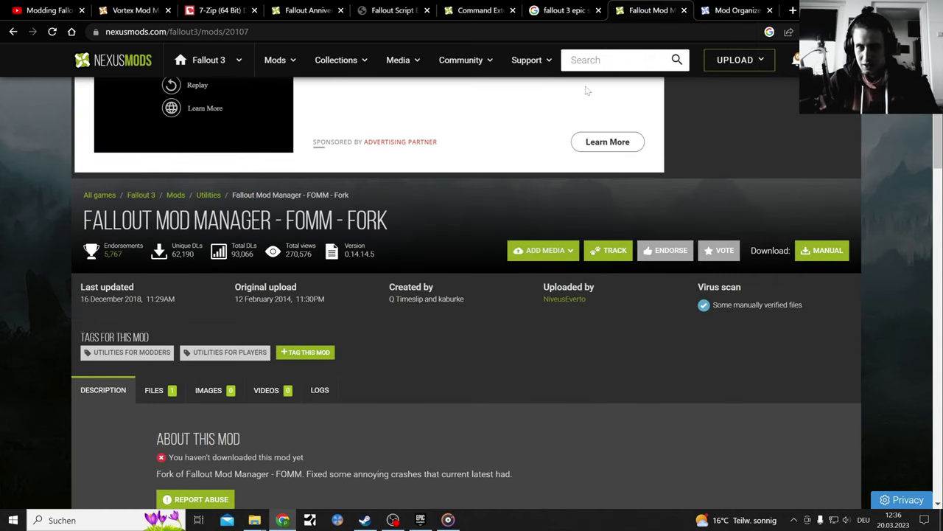
- View the Mod Organizer 2 page and an enlarged screenshot of its interface, closing the image viewer
click(737, 11)
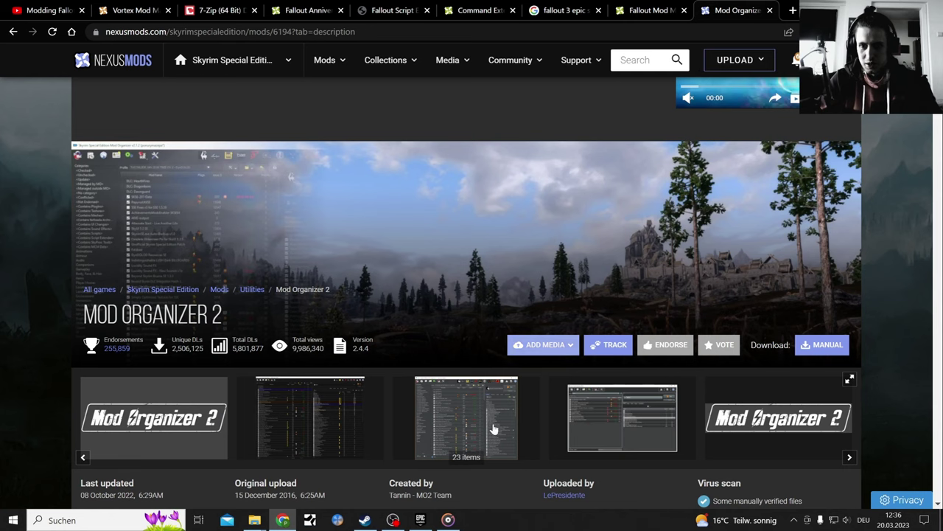
click(342, 427)
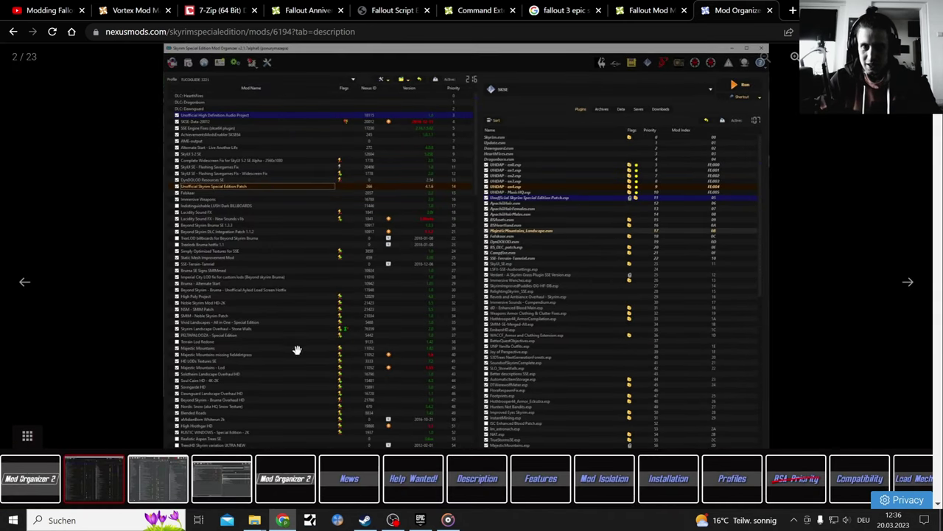
click(13, 32)
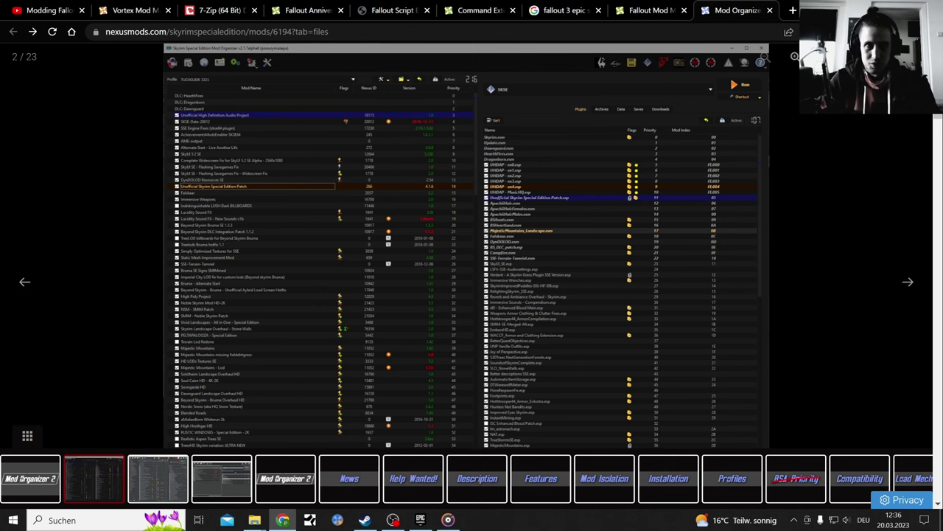
key(Escape)
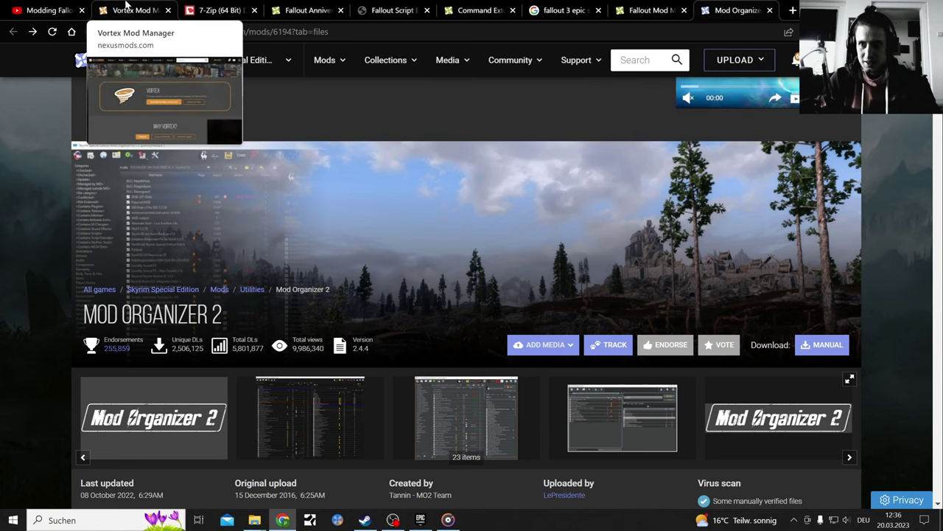
- Compare the Vortex and FOMM pages again, check the download links in the YouTube description, and return to the Vortex page
click(127, 8)
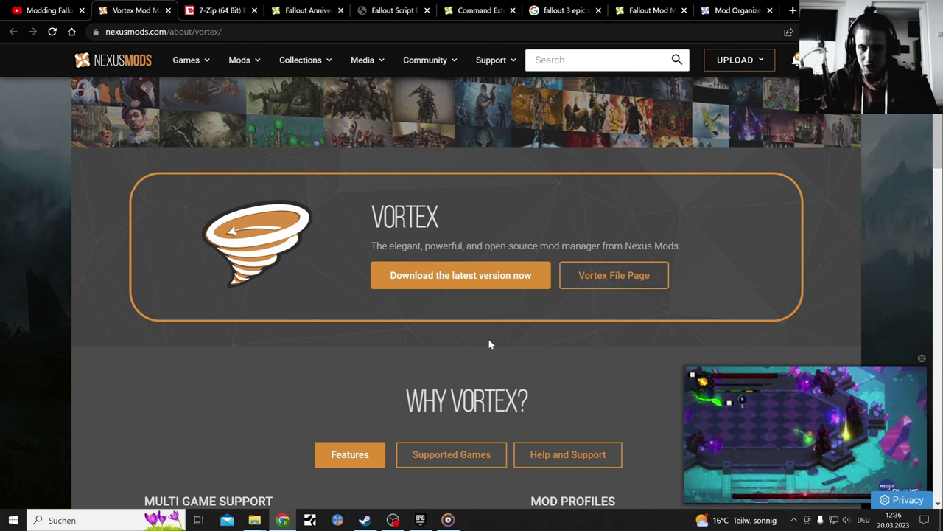
click(650, 9)
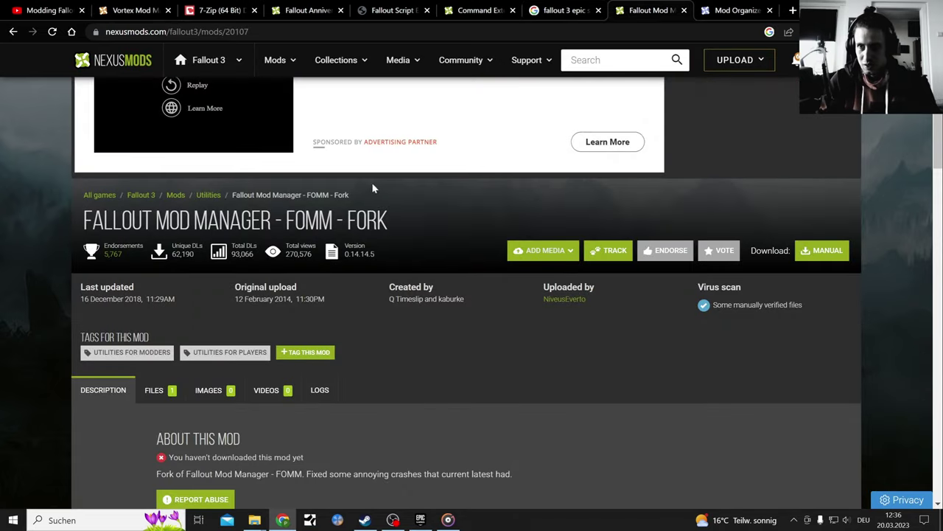
key(ctrl+2)
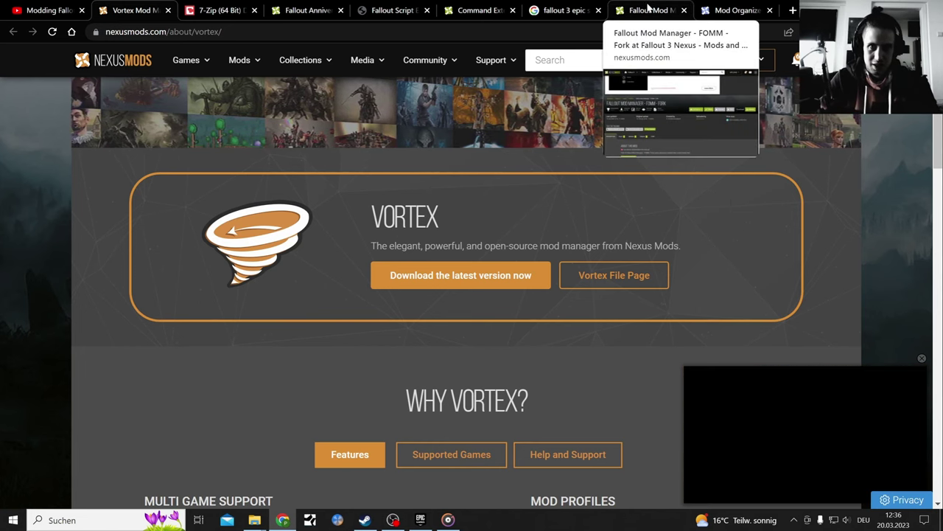
click(649, 9)
click(30, 10)
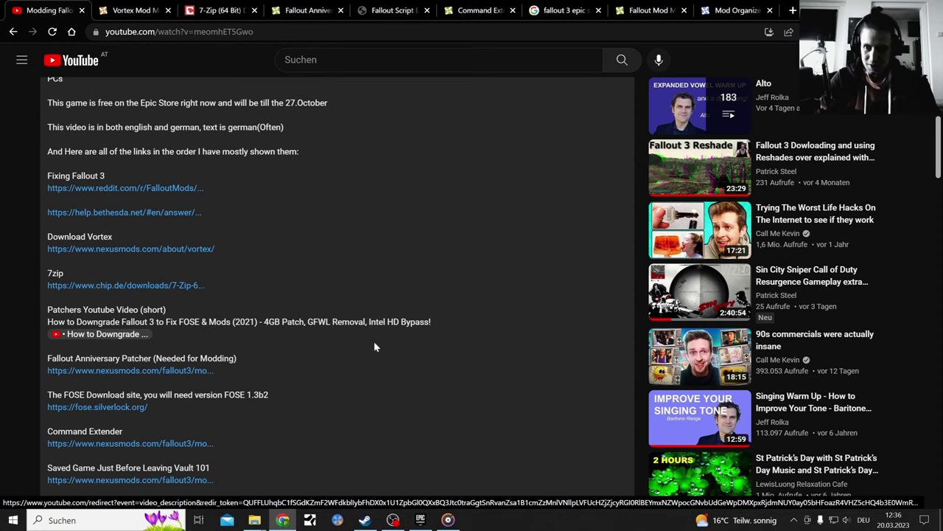
click(140, 10)
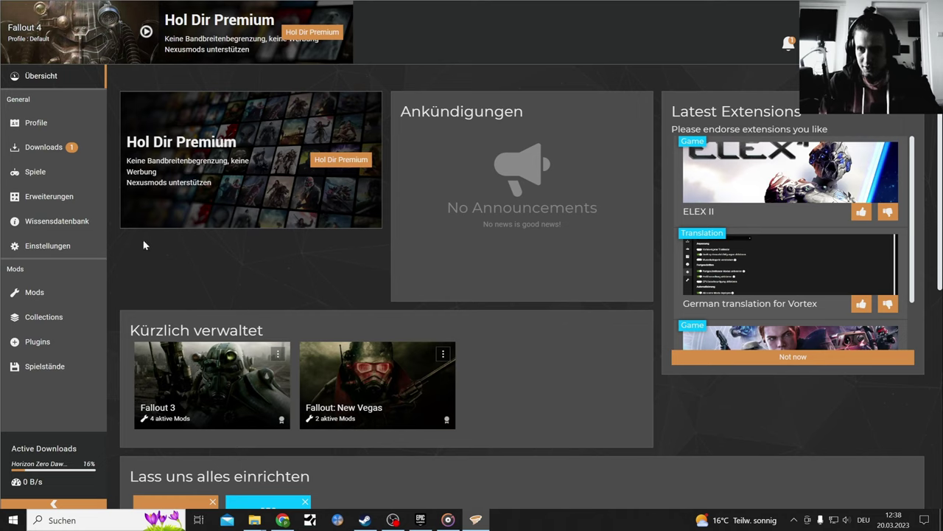
- Search the games list in the Vortex application for "fallout 3" and clear the search
click(51, 173)
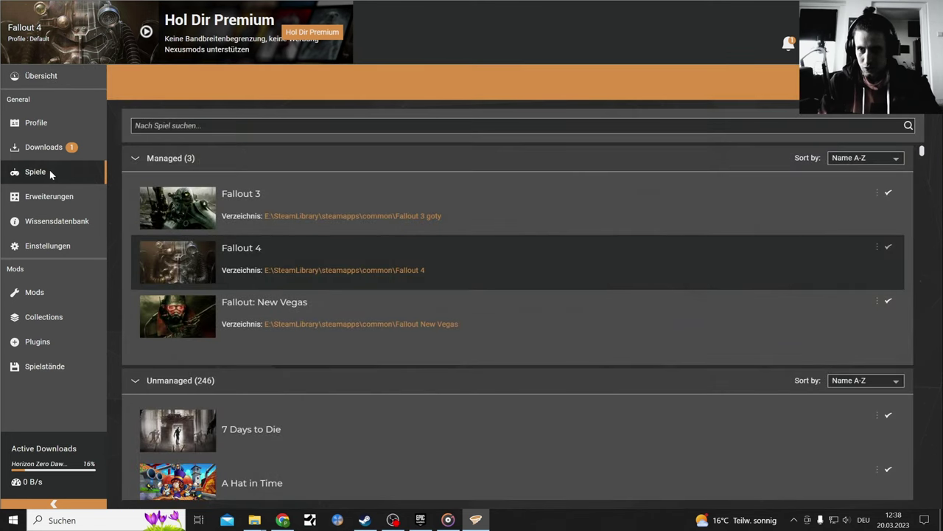
click(136, 125)
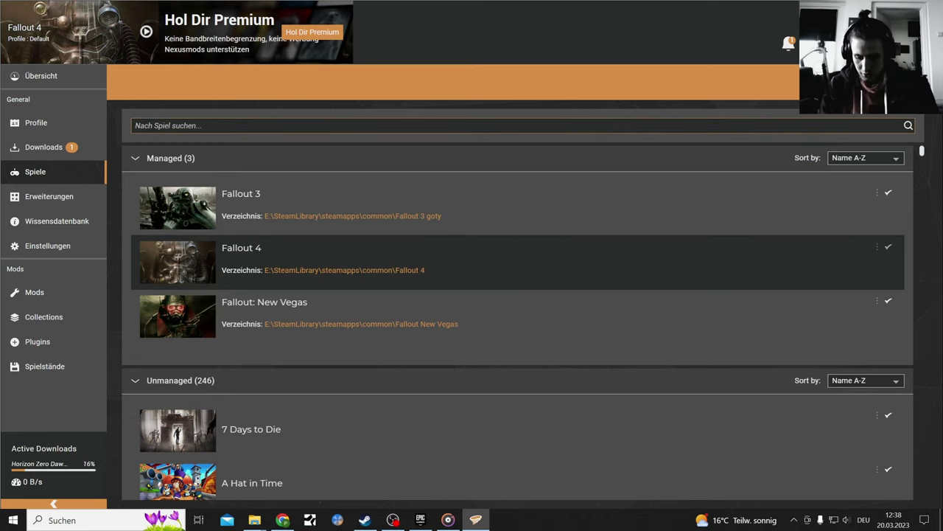
text(fallout)
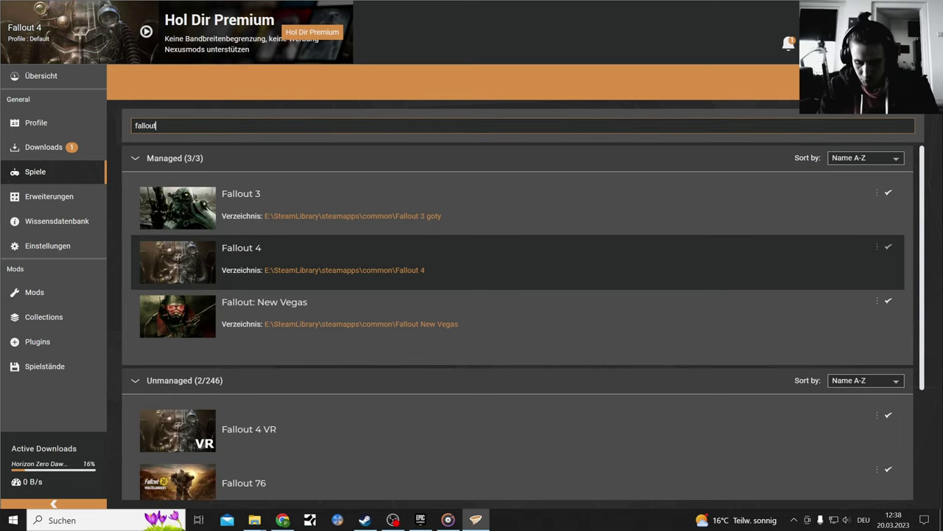
text( 3)
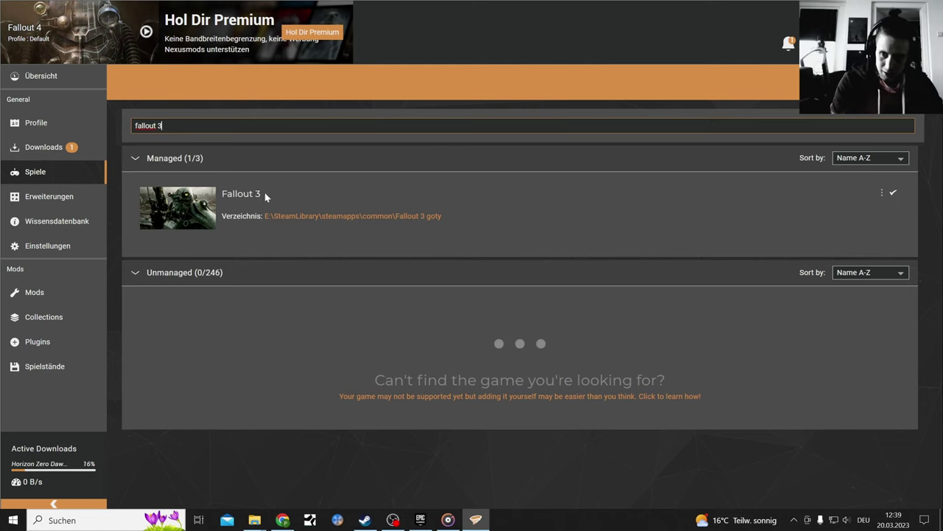
key(BackSpace)
key(BackSpace)
key(BackSpace)
key(BackSpace)
key(BackSpace)
key(BackSpace)
key(BackSpace)
key(BackSpace)
key(BackSpace)
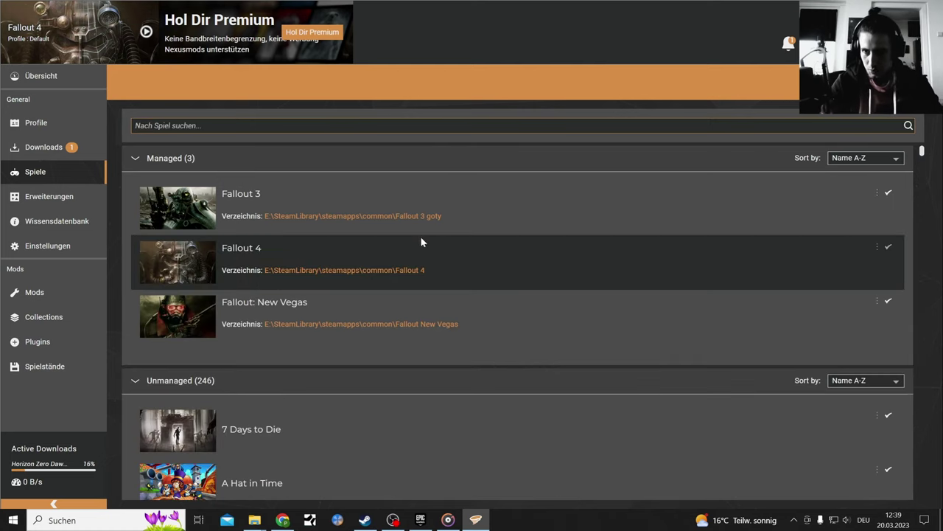
- Switch to File Explorer, pin the Fallout 3 GOTY German folder inside fallout3 to Quick access, and open it from there
mouse_move(255, 522)
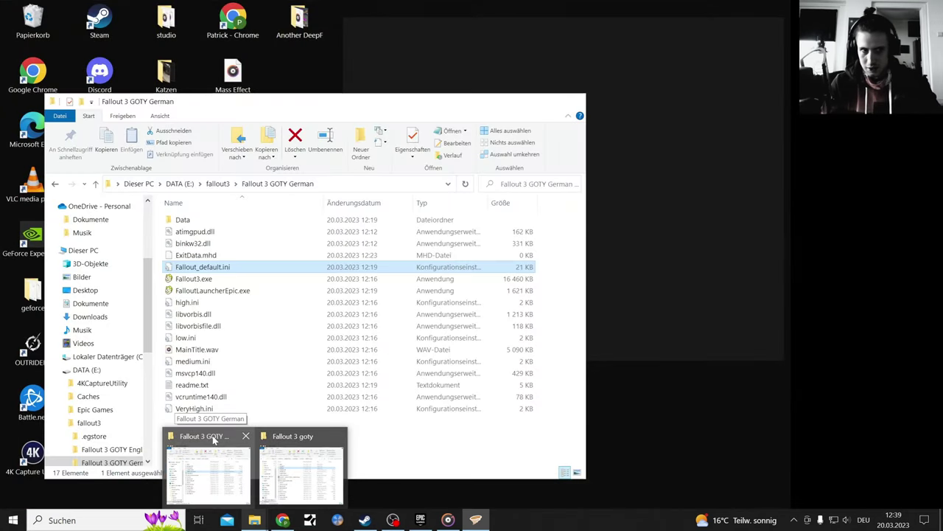
click(213, 440)
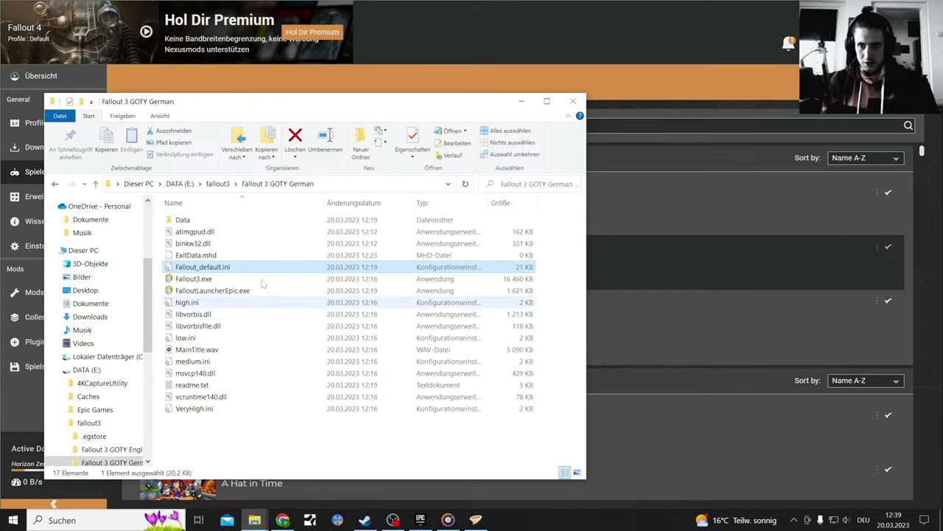
click(219, 187)
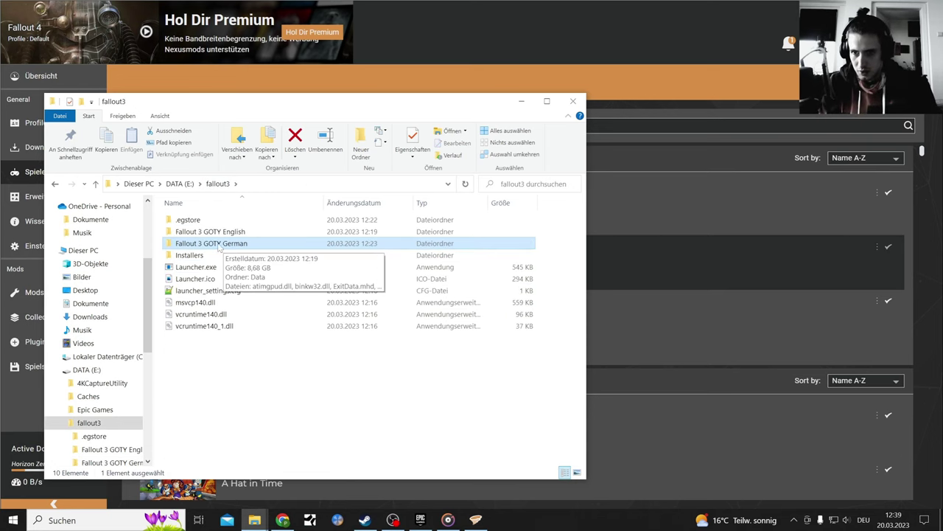
right_click(215, 246)
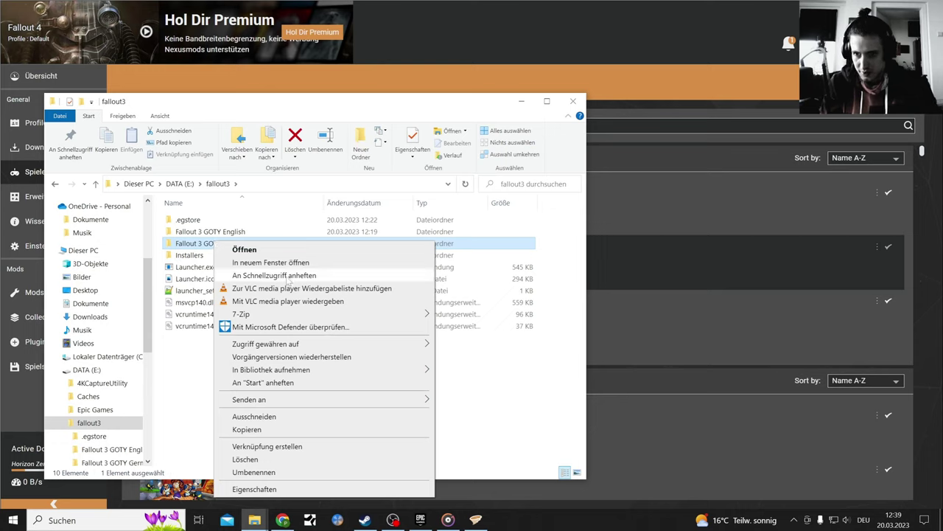
click(288, 279)
scroll(128, 276, up, 3)
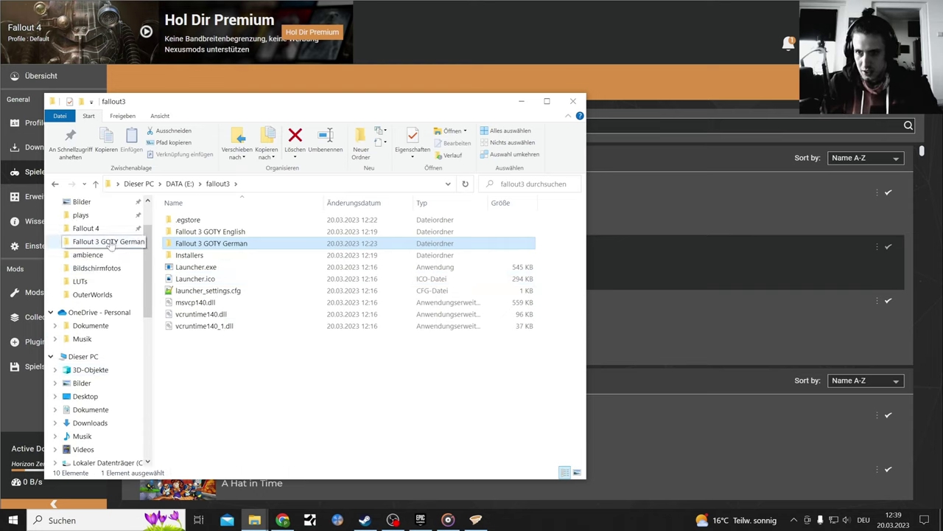
click(110, 244)
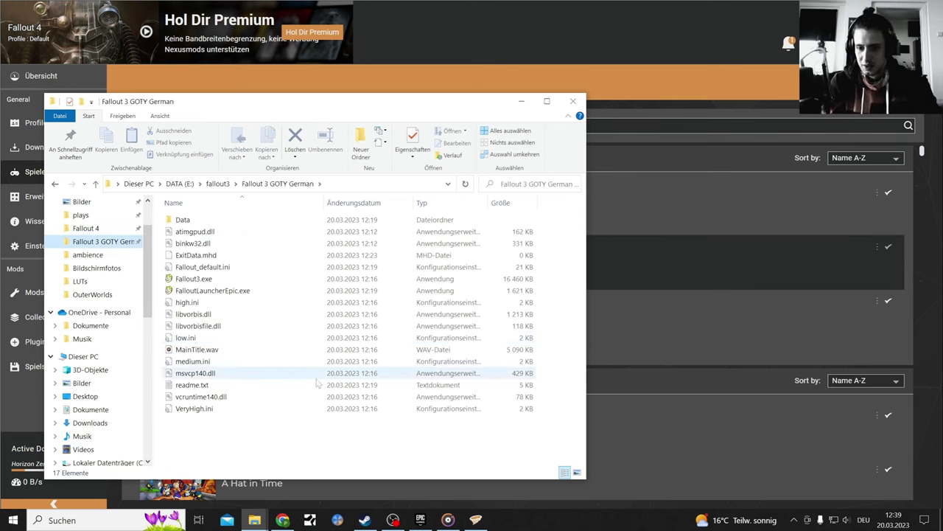
- Return to Vortex and look through the managed and unmanaged games matching "fallout"
click(251, 522)
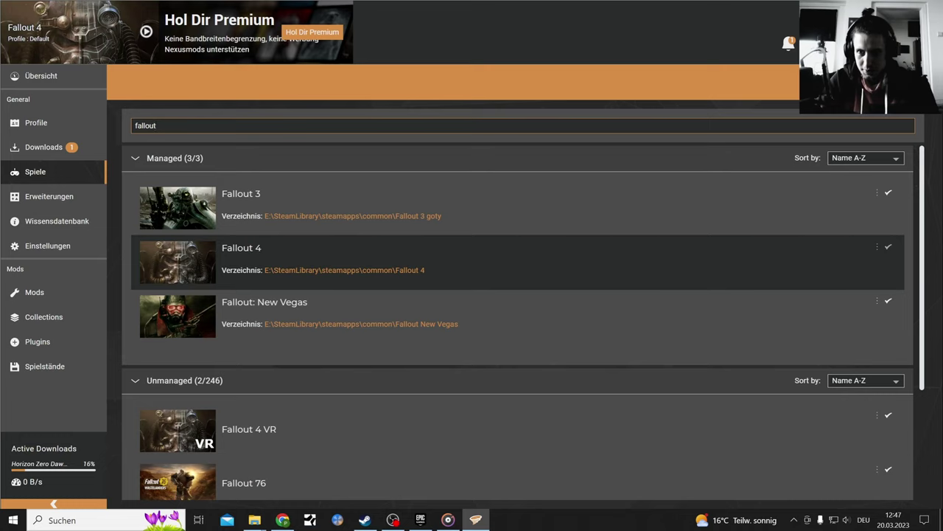
scroll(334, 402, down, 2)
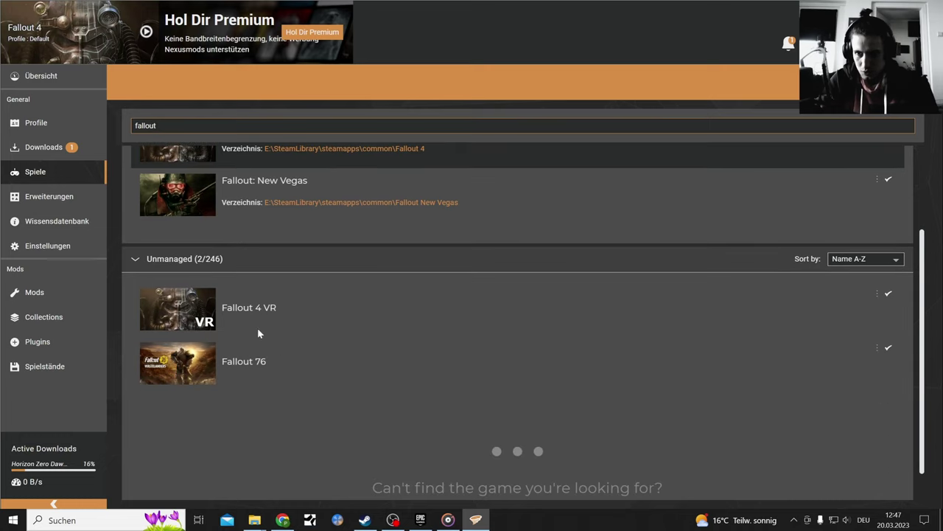